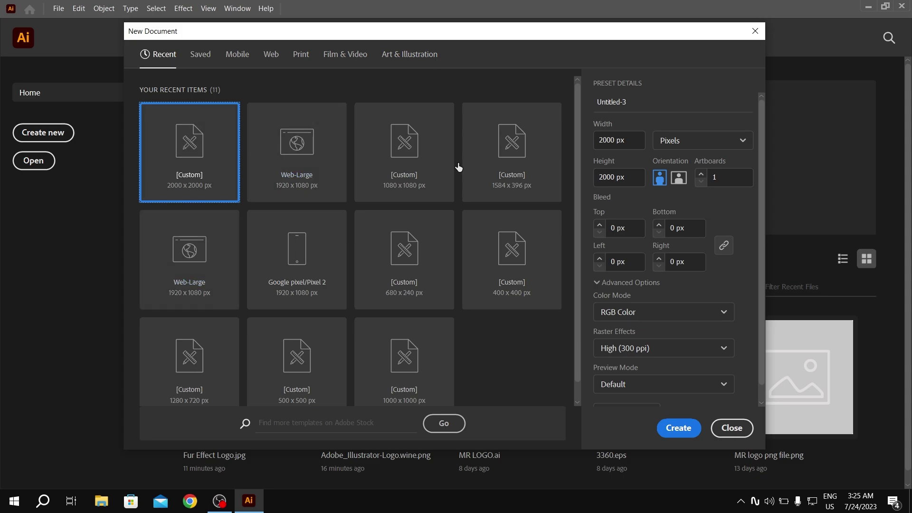
- Create a 2000 × 2000 px document named 'Fur Effect'
left_click(620, 140)
left_click(624, 173)
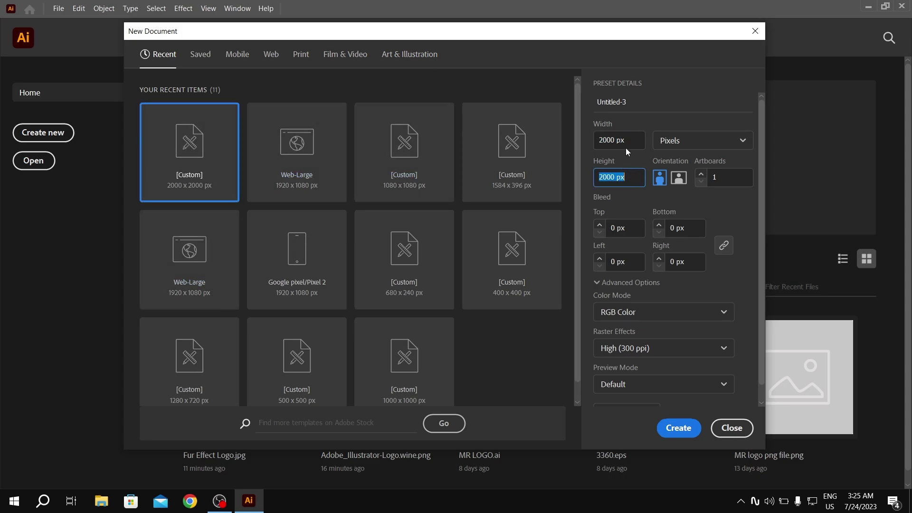
left_click(637, 101)
double_click(637, 101)
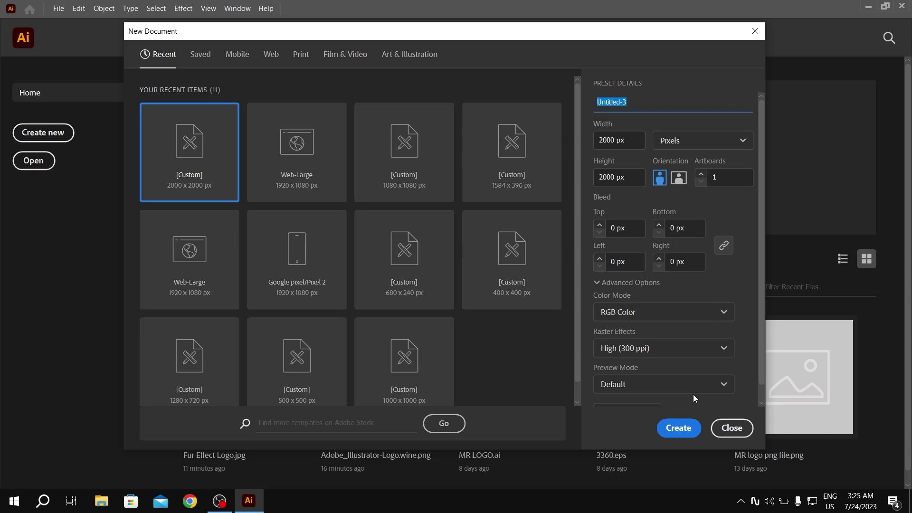
type("Fur Effect")
left_click(679, 428)
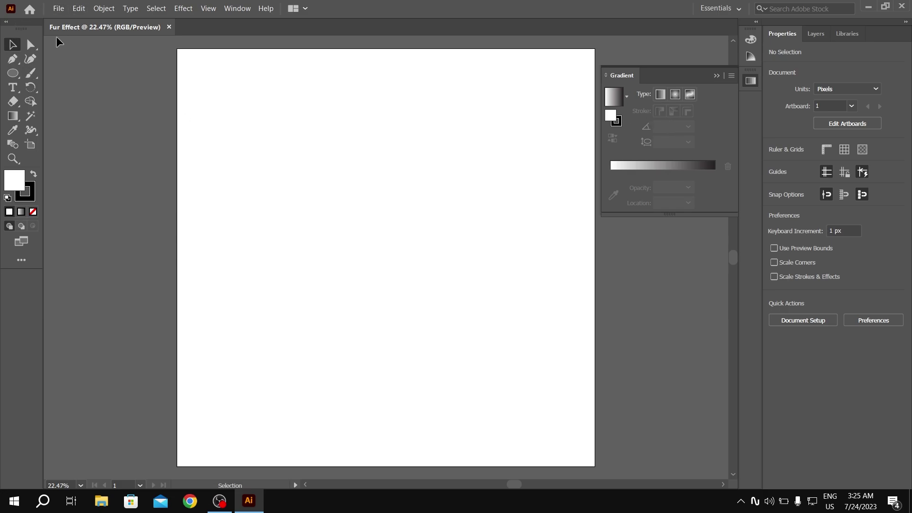
- Type a letter C, scale it much larger and move it up-left
left_click(13, 87)
left_click(364, 215)
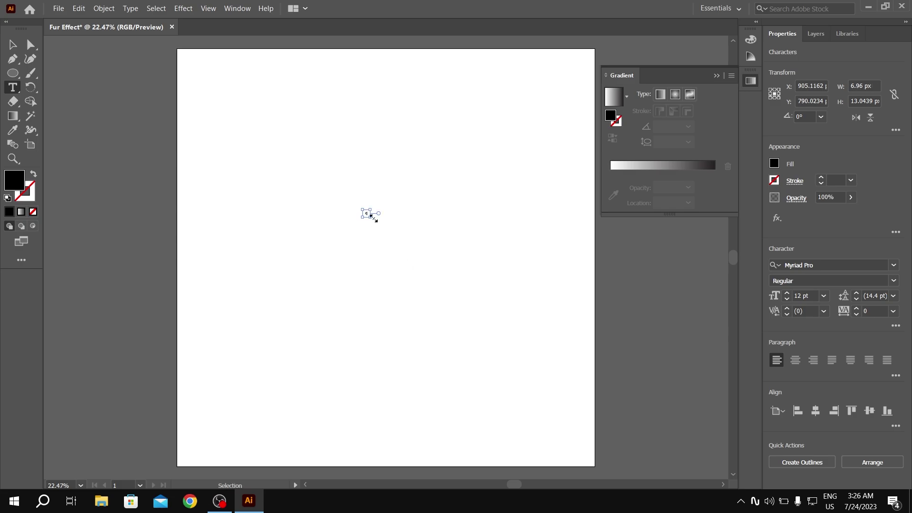
left_click_drag(368, 212, 576, 416)
type("C")
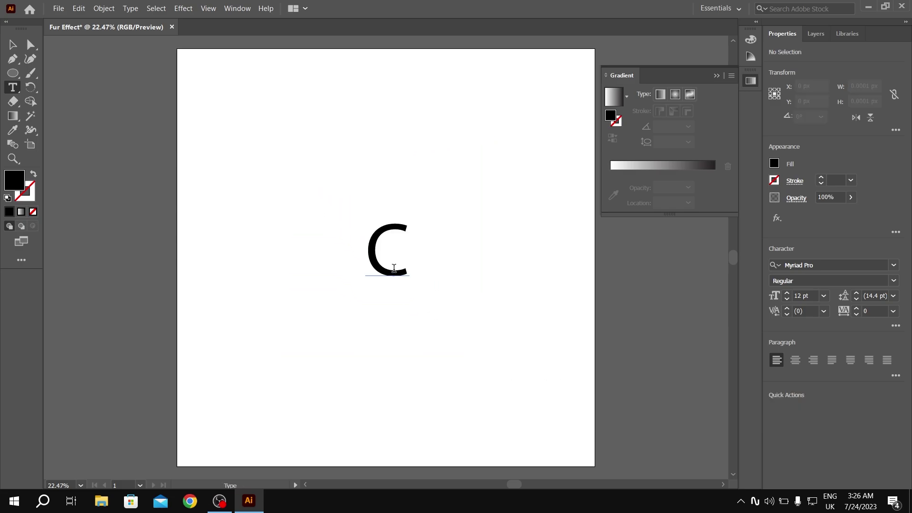
key("Escape")
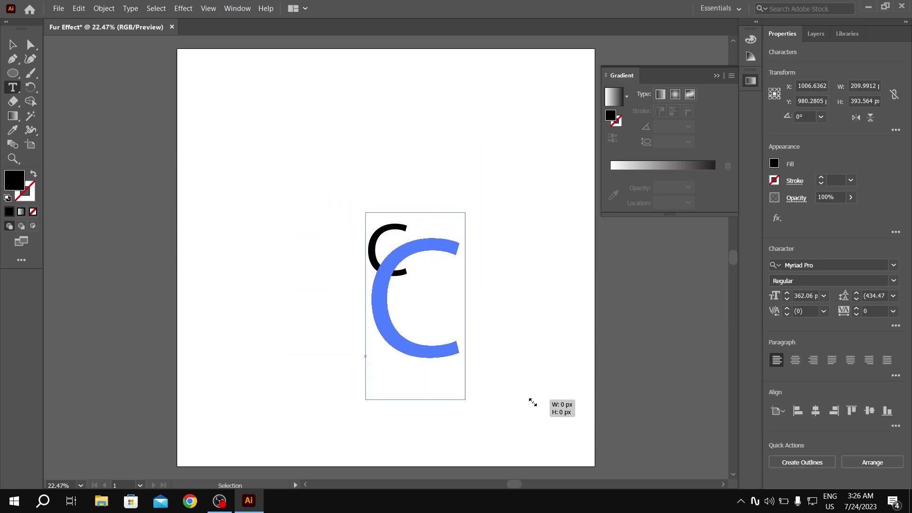
left_click_drag(410, 295, 580, 442)
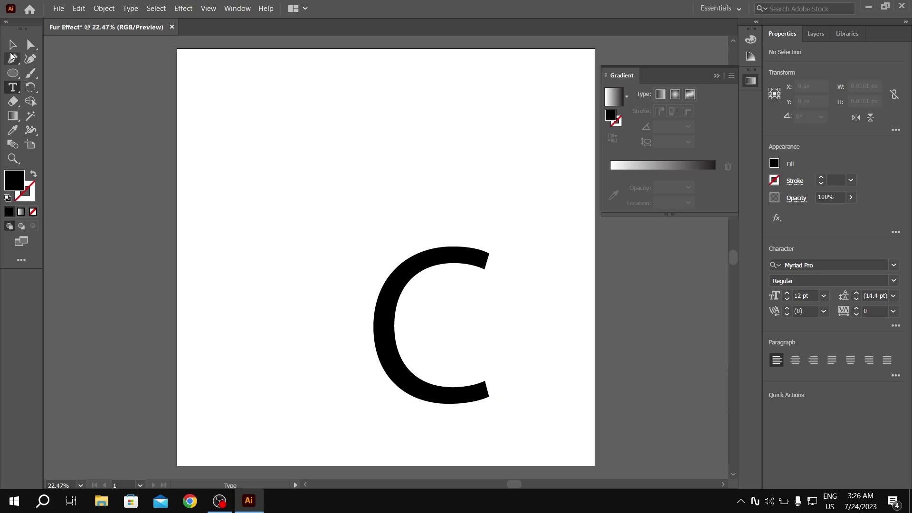
key("v")
left_click_drag(389, 301, 333, 217)
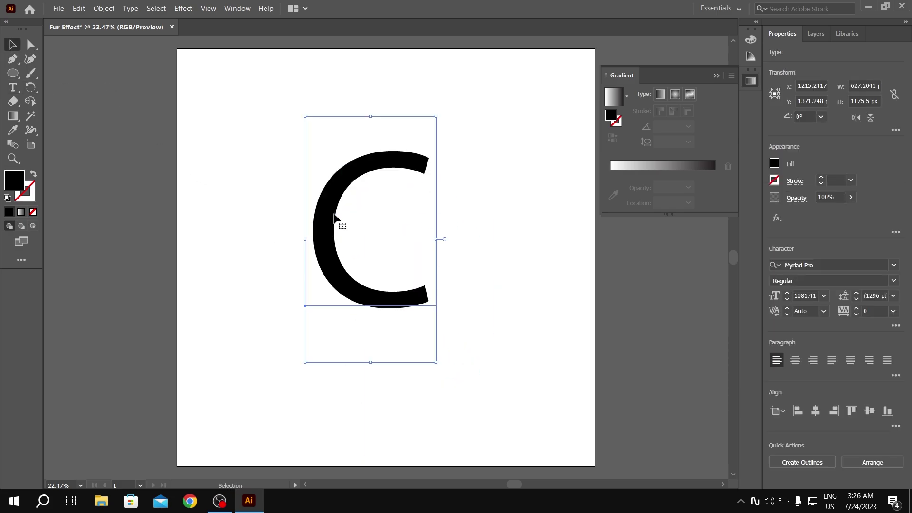
- Set the C's font to Arial Bold
key("t")
double_click(331, 215)
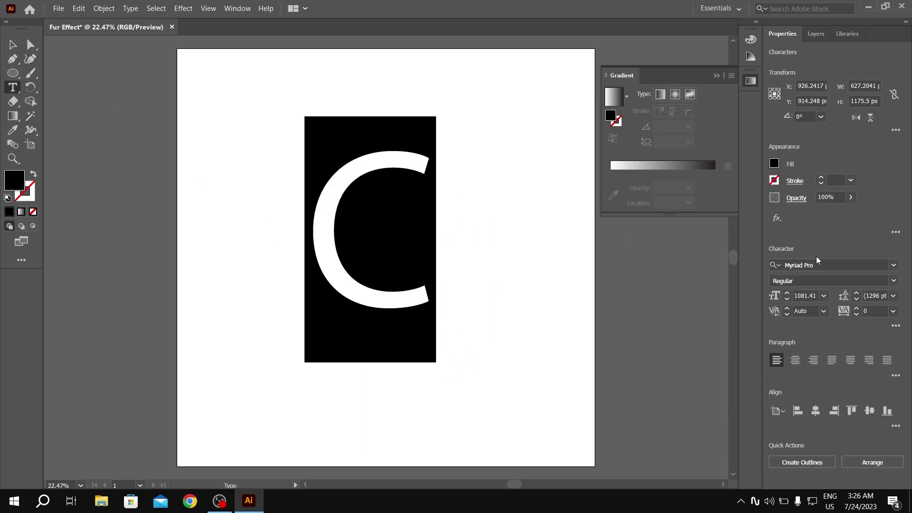
left_click(894, 265)
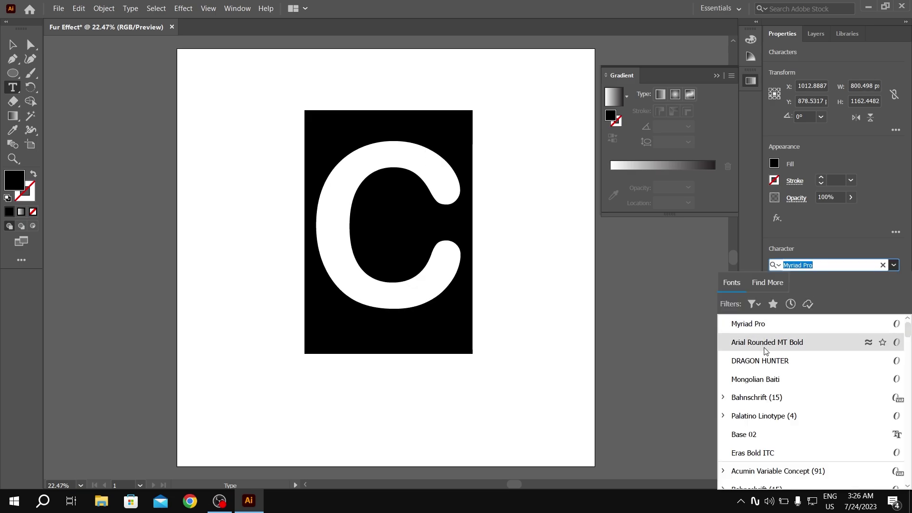
scroll(772, 357, "up", 1)
left_click(750, 328)
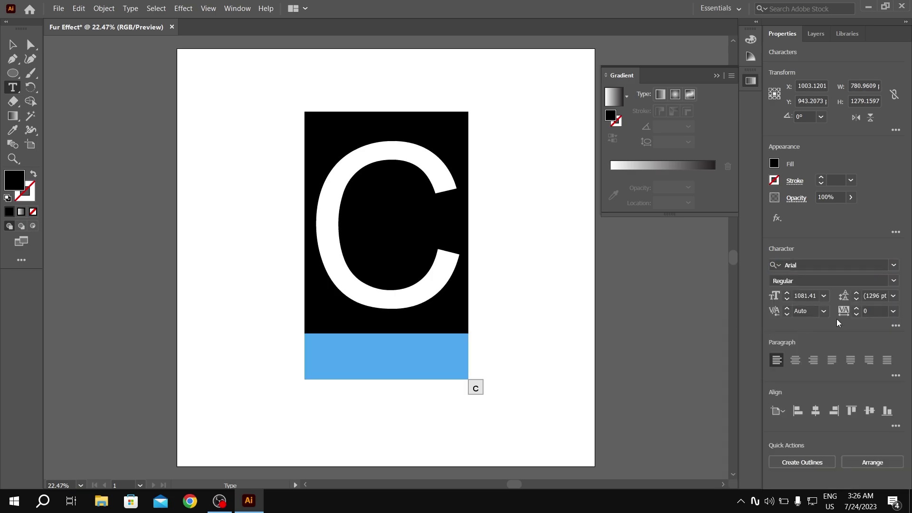
left_click(894, 281)
left_click(800, 373)
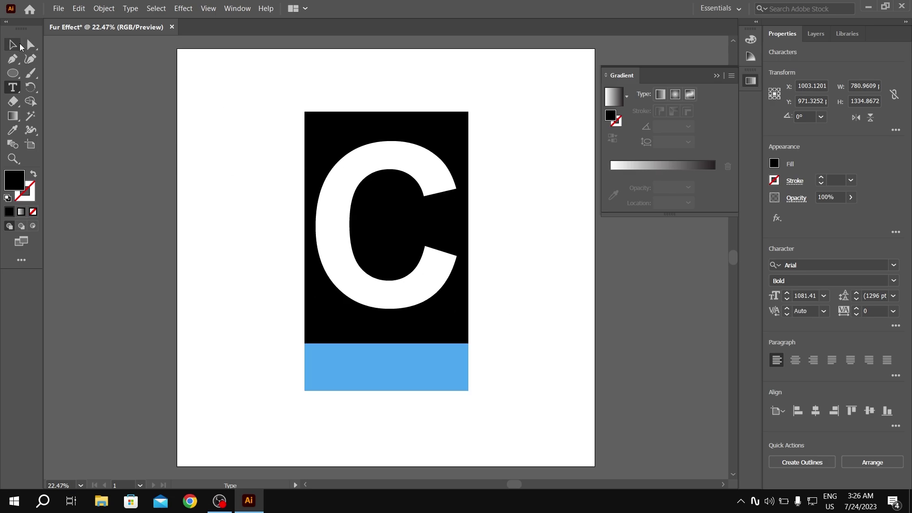
left_click(13, 45)
right_click(377, 164)
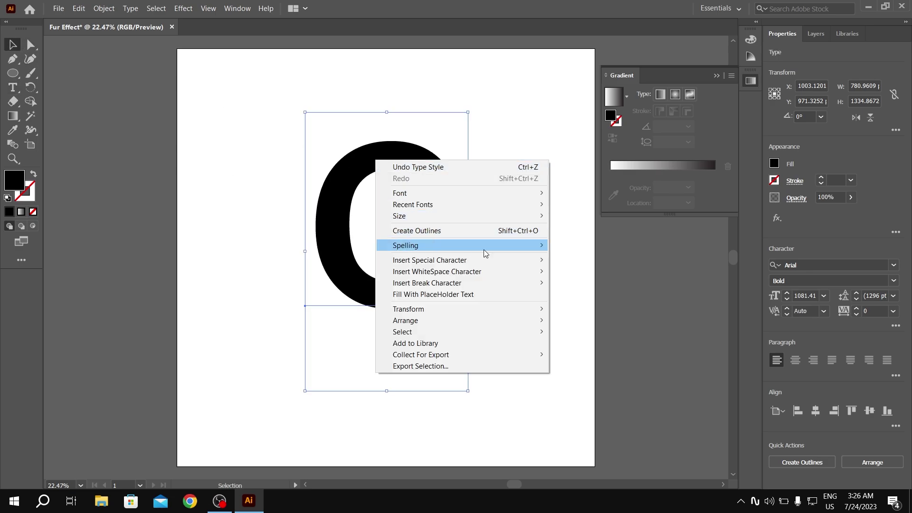
- Convert the C text to outlines and select its path with Direct Selection
left_click(415, 232)
left_click(415, 189)
left_click(436, 199)
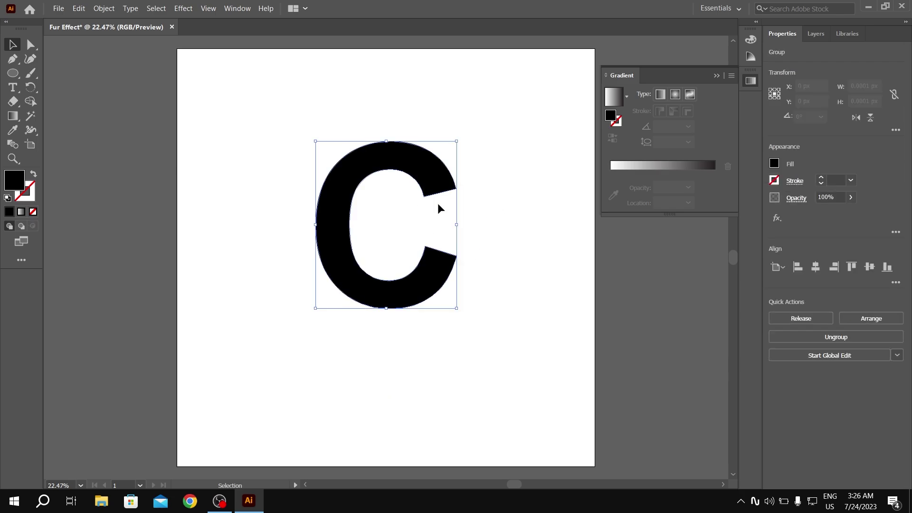
left_click(31, 44)
left_click(487, 140)
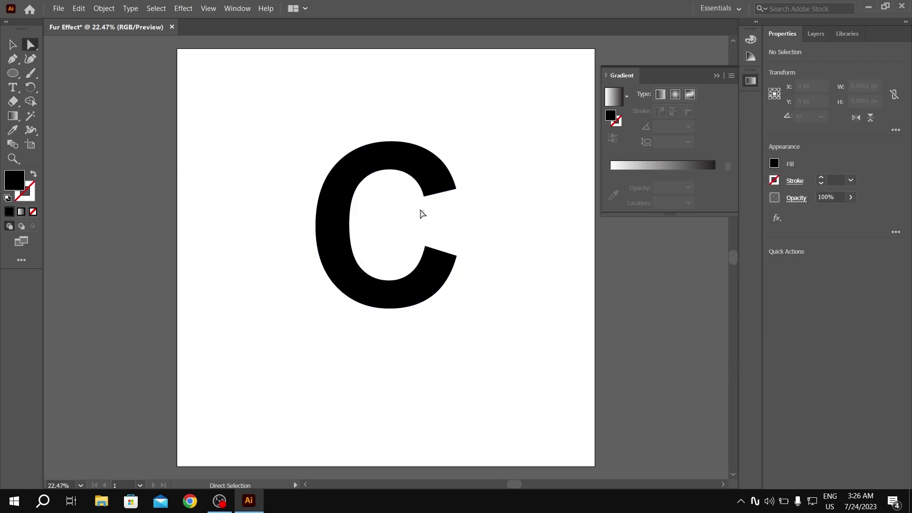
left_click(408, 189)
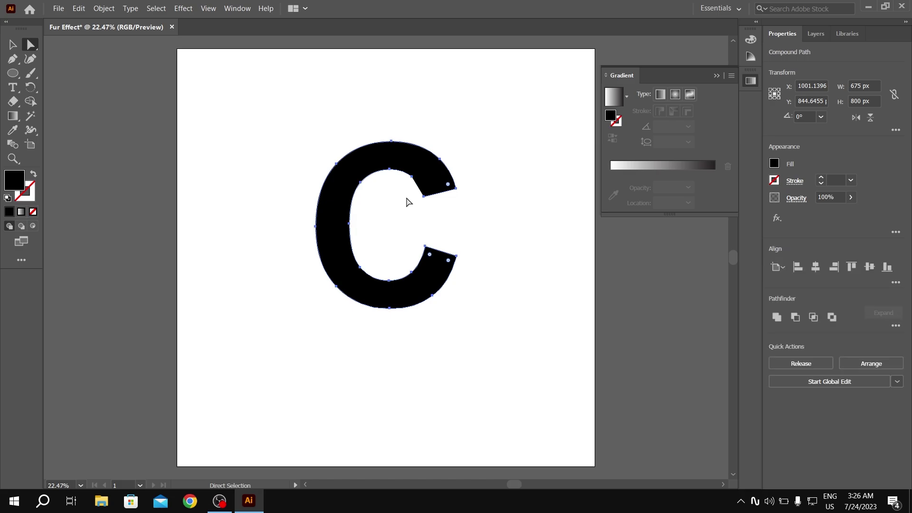
left_click(418, 200)
- Drag and delete the C's inner anchor points to fill its opening
left_click(428, 202)
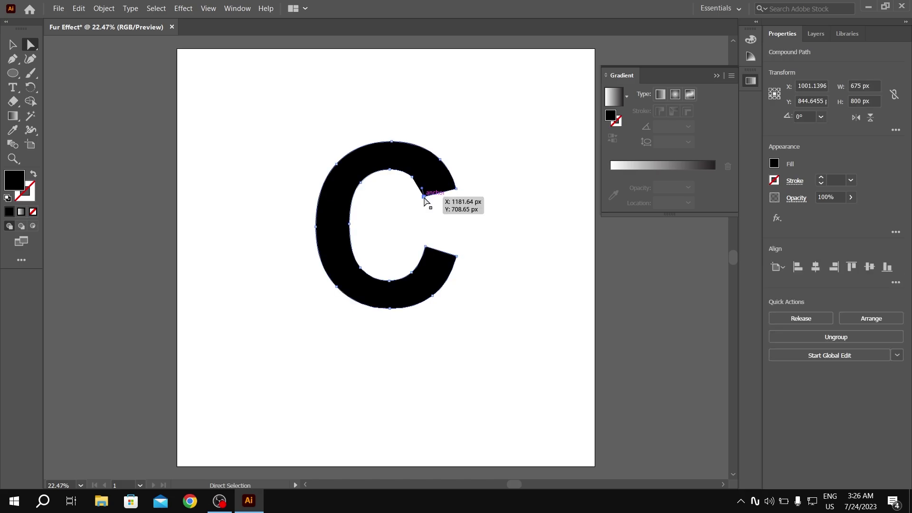
left_click_drag(427, 202, 417, 179)
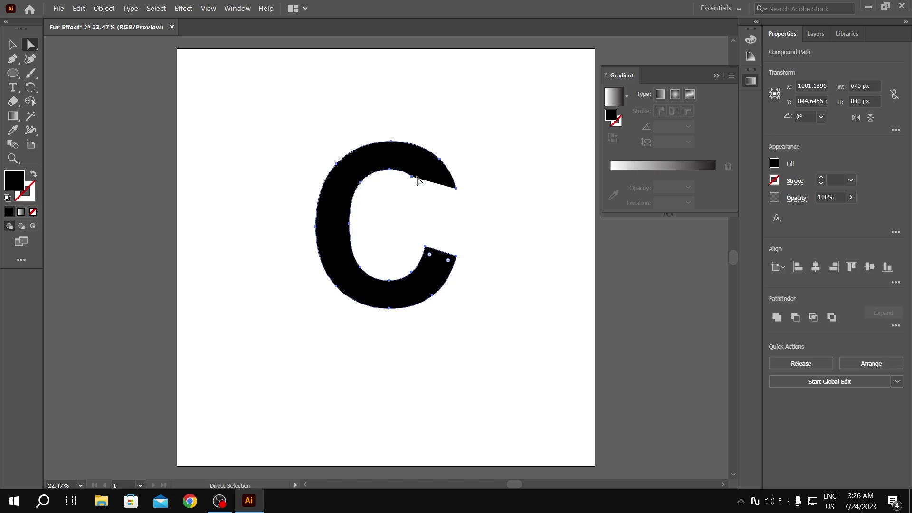
left_click(389, 168)
key("Delete")
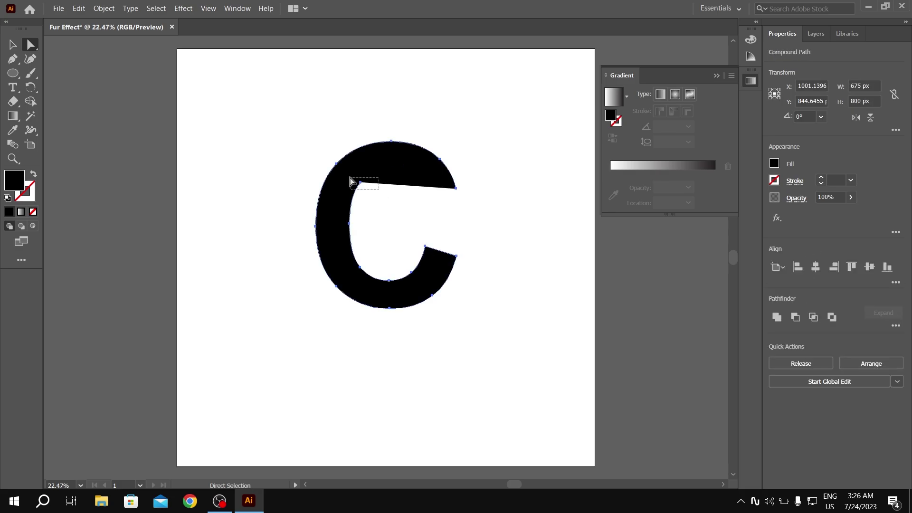
mouse_move(361, 182)
left_mouse_down()
mouse_move(349, 223)
mouse_move(385, 281)
mouse_move(415, 270)
mouse_move(411, 279)
left_mouse_up()
left_click(410, 279)
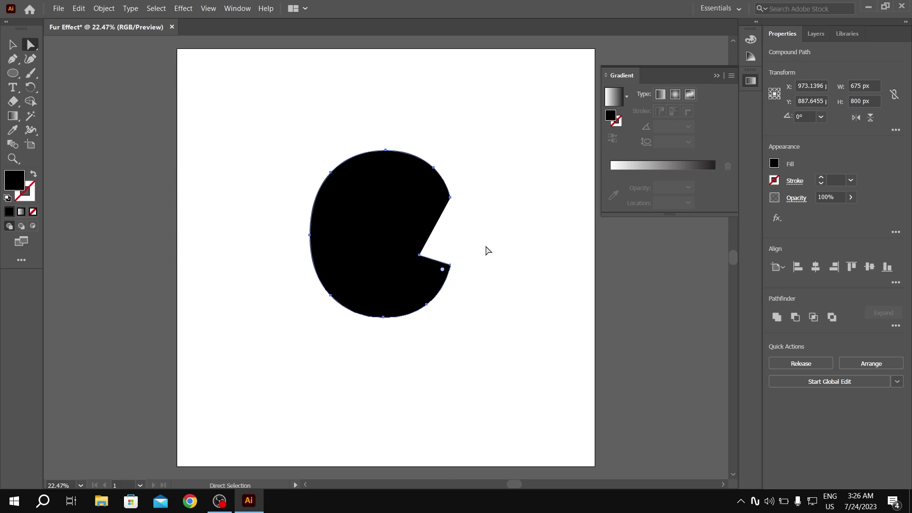
key("Delete")
key("ctrl+z")
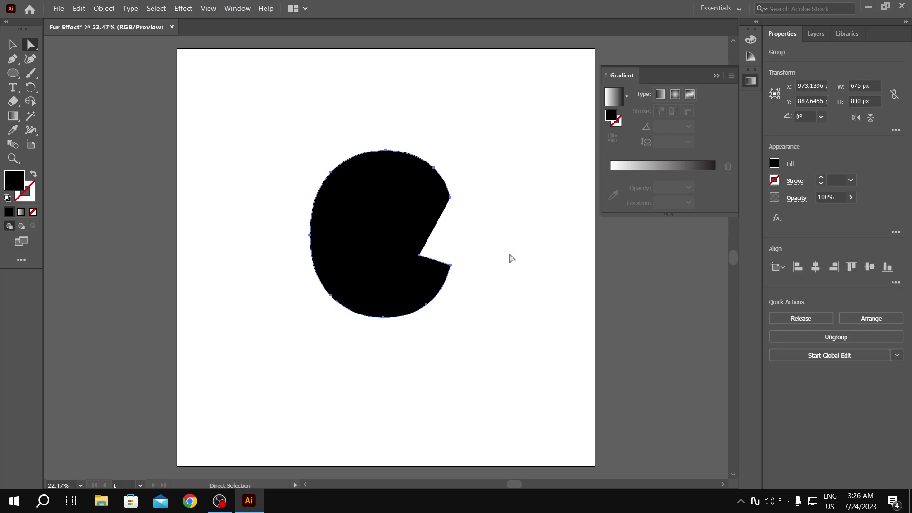
left_click(421, 256)
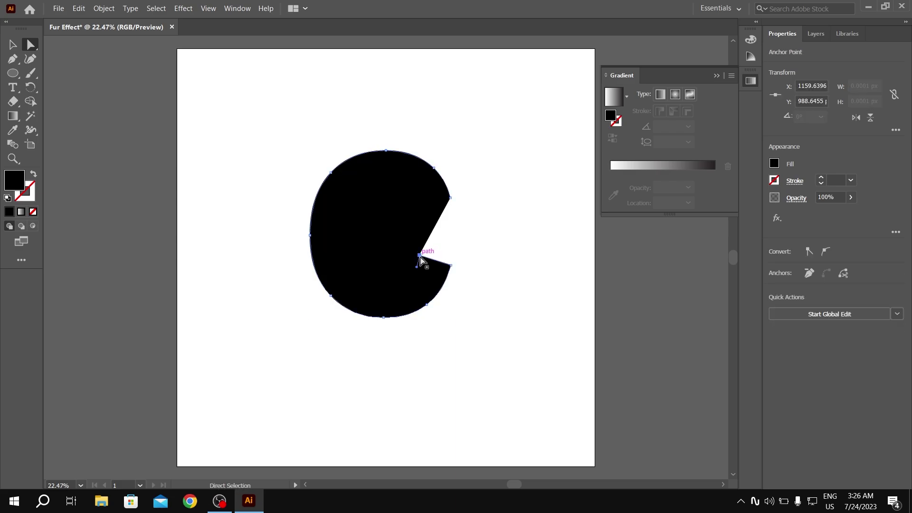
key("Delete")
- Select the reshaped shape and swap its fill and stroke colours
left_click(467, 283)
left_click_drag(505, 158, 311, 369)
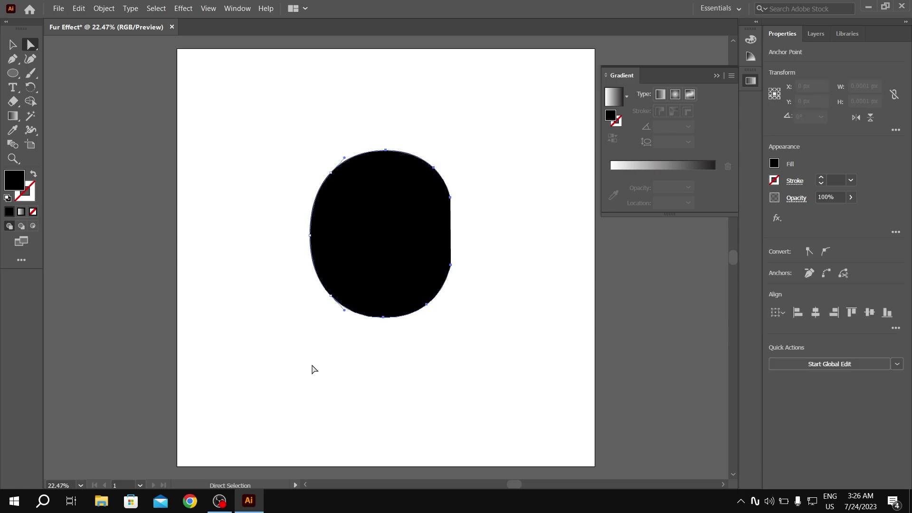
left_click_drag(516, 102, 335, 380)
left_click(11, 44)
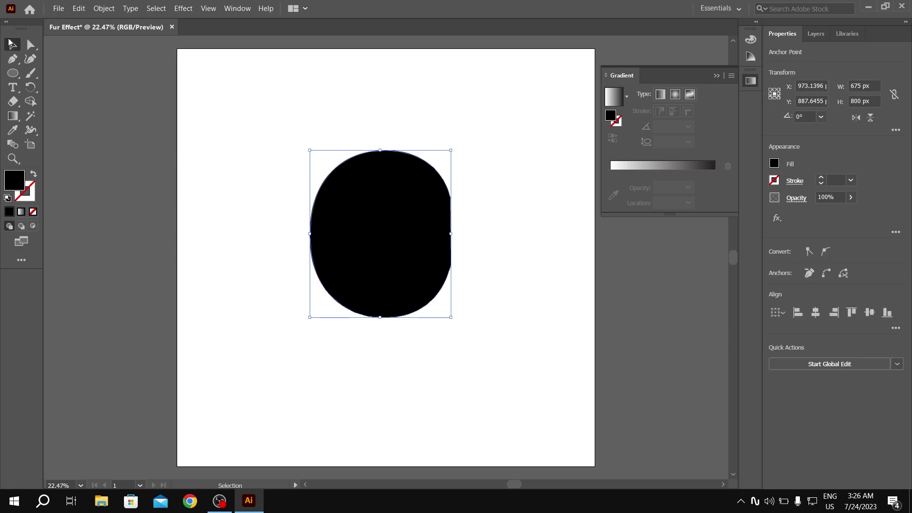
right_click(386, 165)
left_click(394, 171)
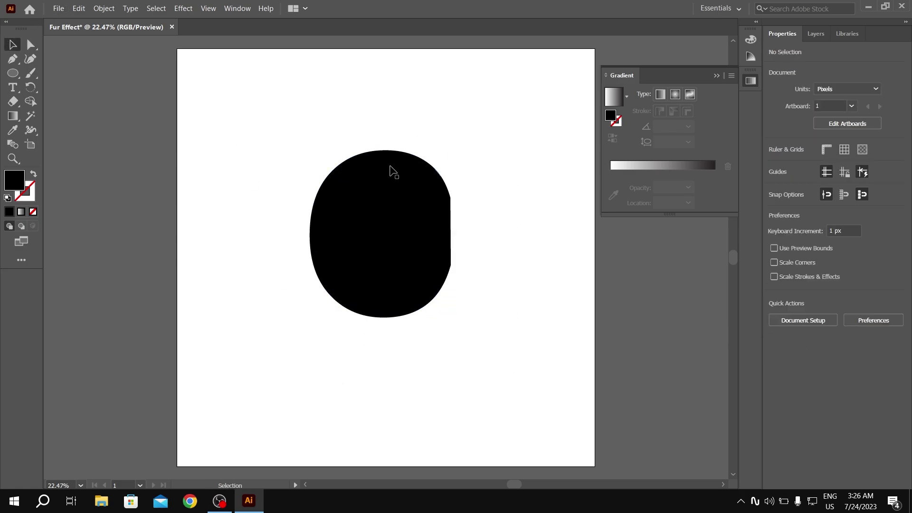
left_click(32, 175)
left_click(387, 198)
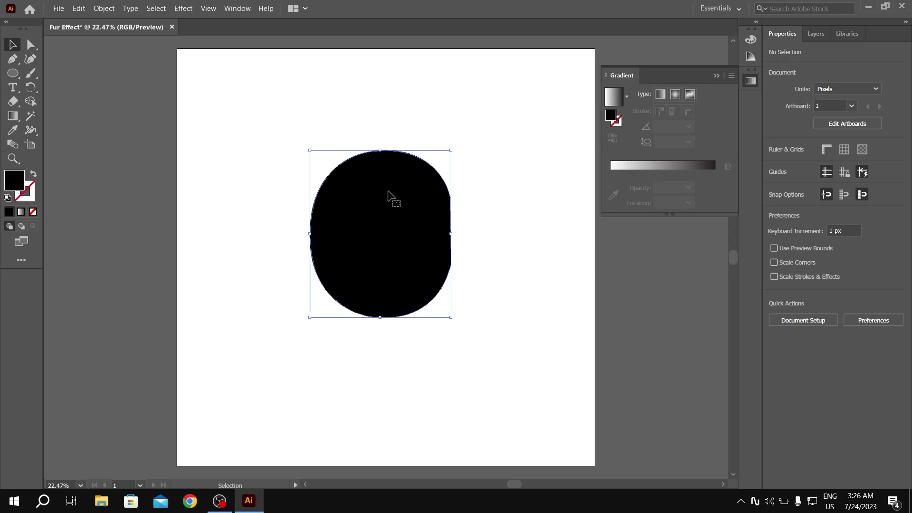
- Give the shape a black outline with no fill and ungroup it
left_click(32, 175)
left_click_drag(287, 114, 450, 299)
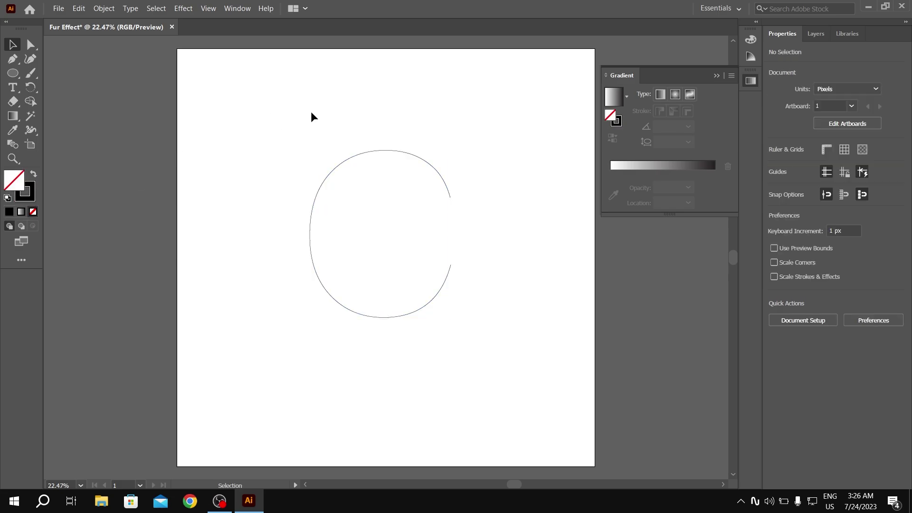
right_click(425, 162)
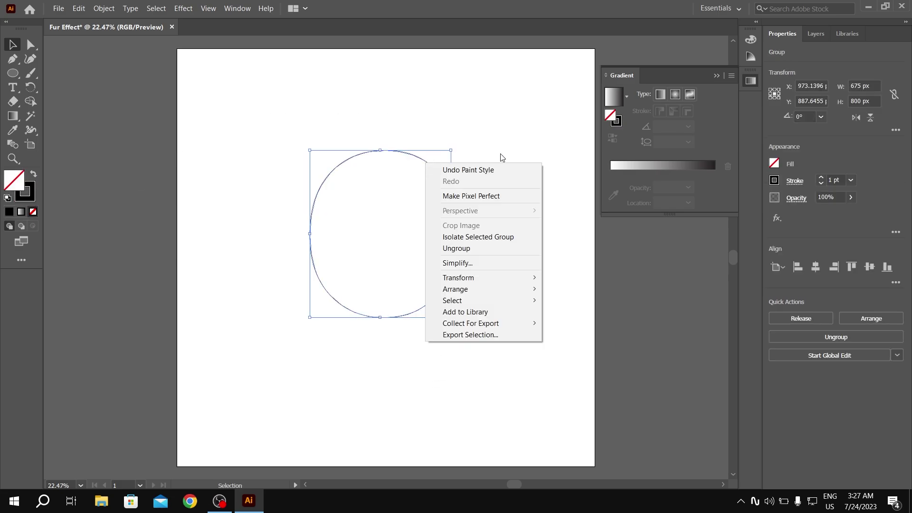
left_click(466, 249)
- Release the compound path and move the C outline to the right
left_click_drag(393, 119, 464, 362)
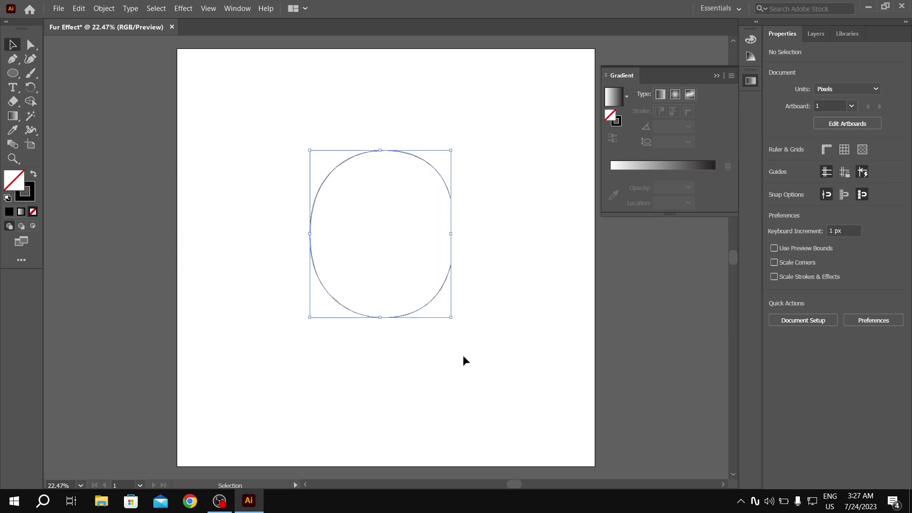
right_click(433, 168)
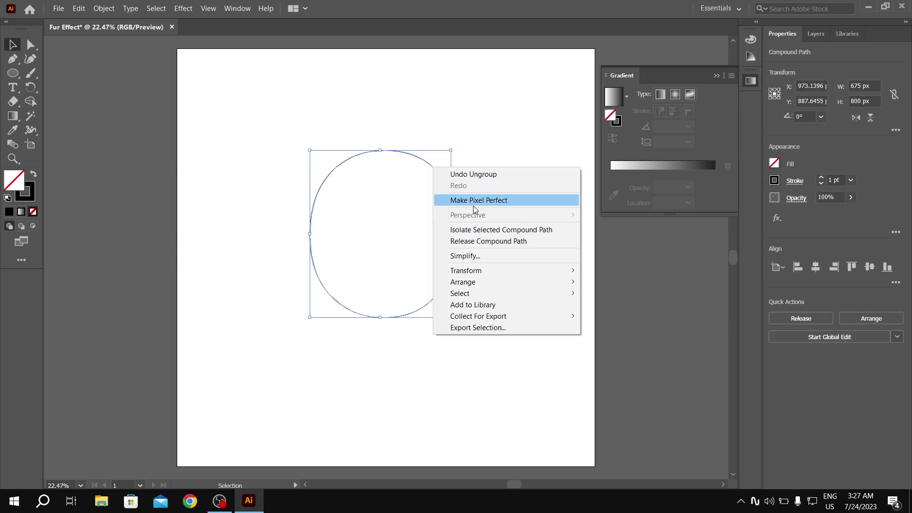
left_click(483, 241)
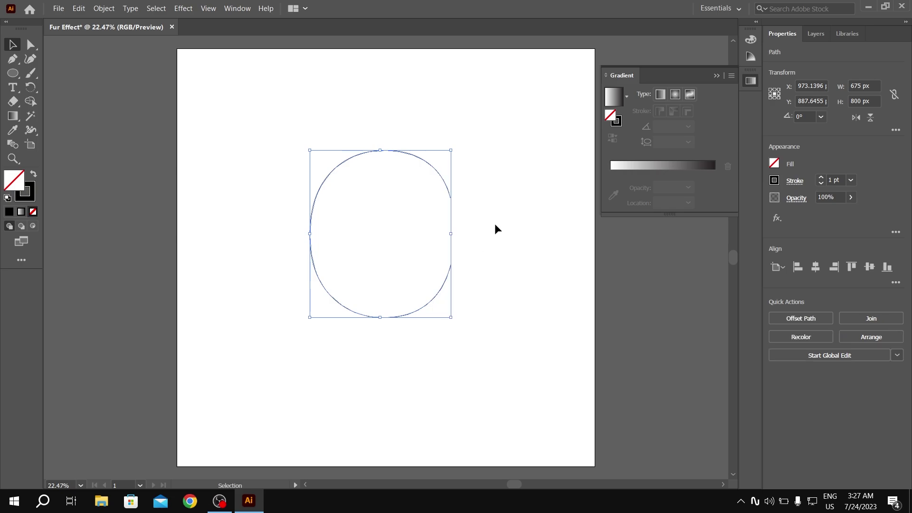
left_click(459, 185)
left_click(427, 158)
left_click_drag(431, 169, 510, 177)
- Create an 80 × 80 px circle at the upper left
left_click(520, 109)
left_click(13, 73)
left_click(254, 124)
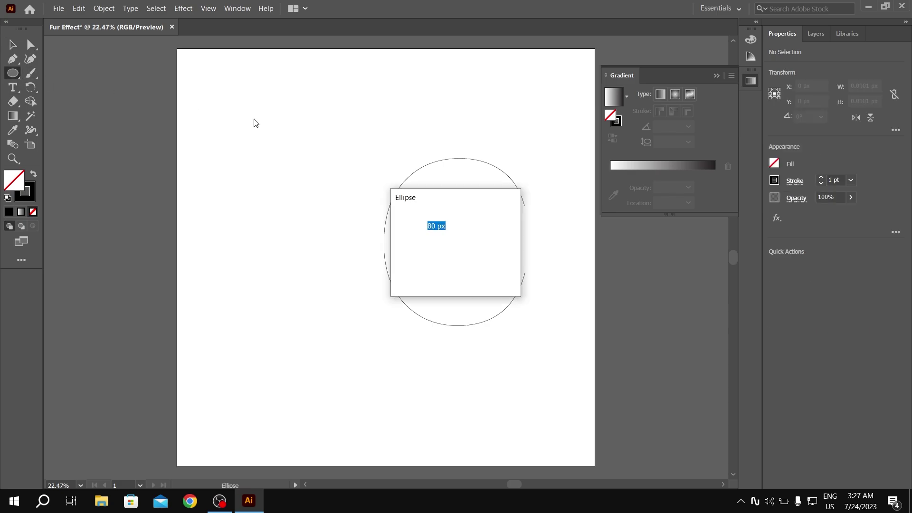
left_click(471, 236)
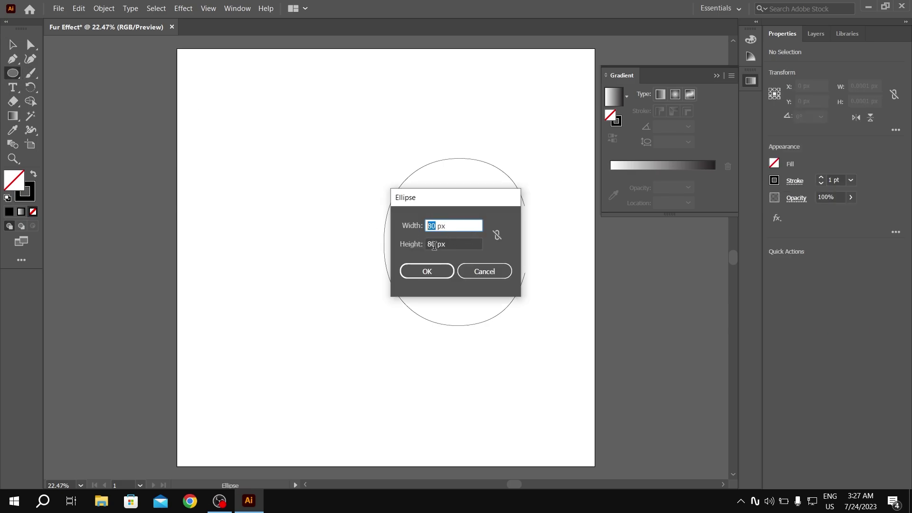
left_click_drag(431, 245, 412, 247)
left_click(430, 272)
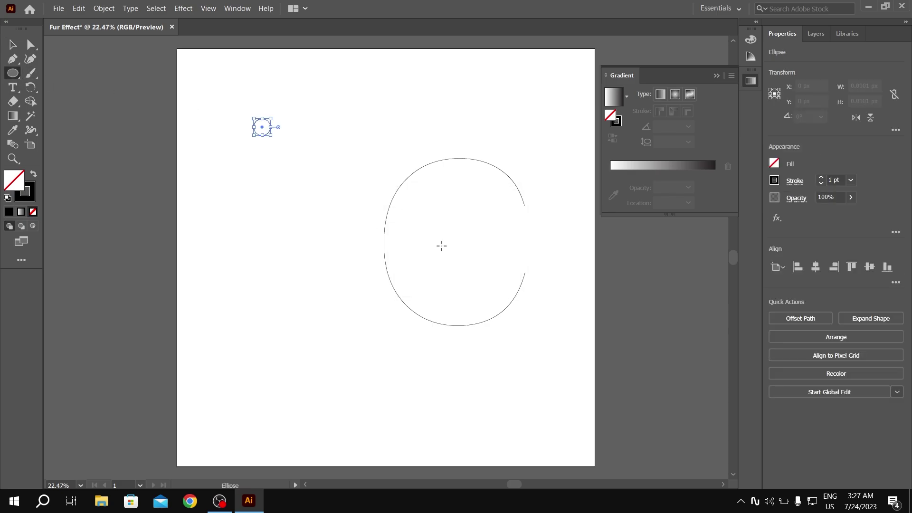
- Give the circle a gradient fill with no stroke
left_click(14, 119)
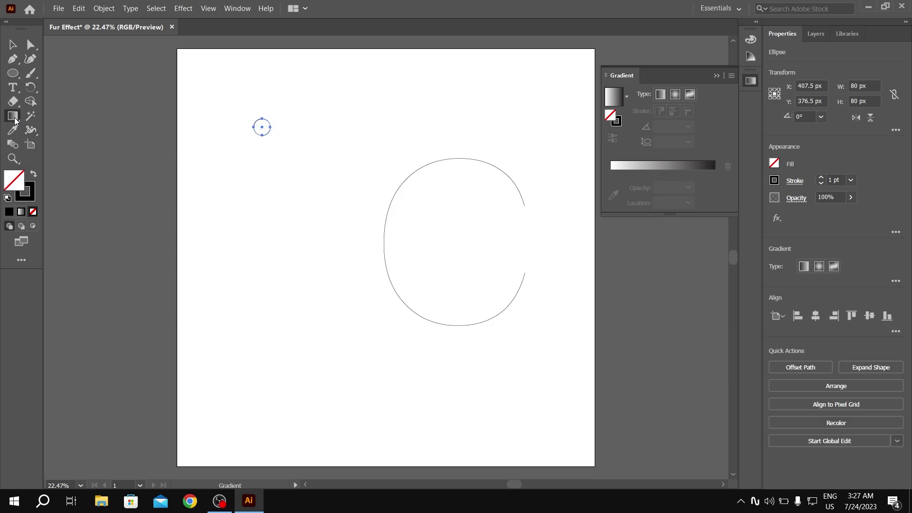
left_click(266, 129)
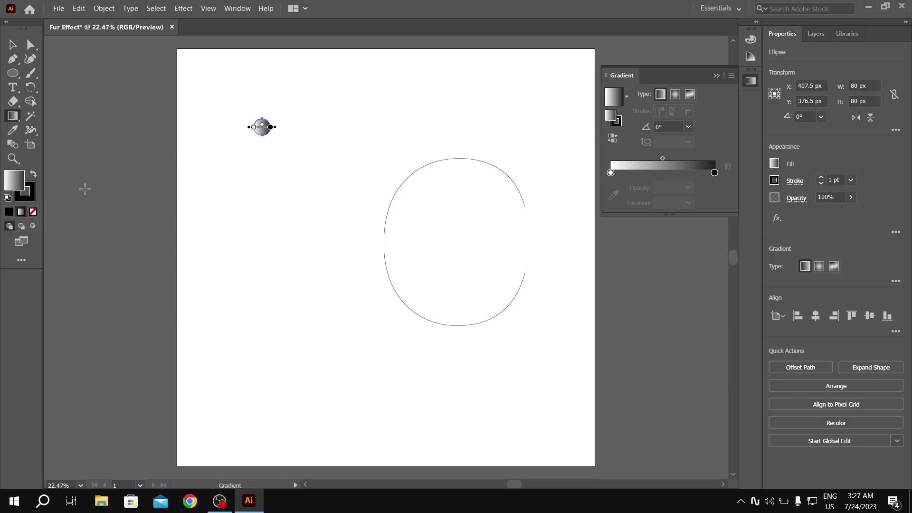
left_click(34, 175)
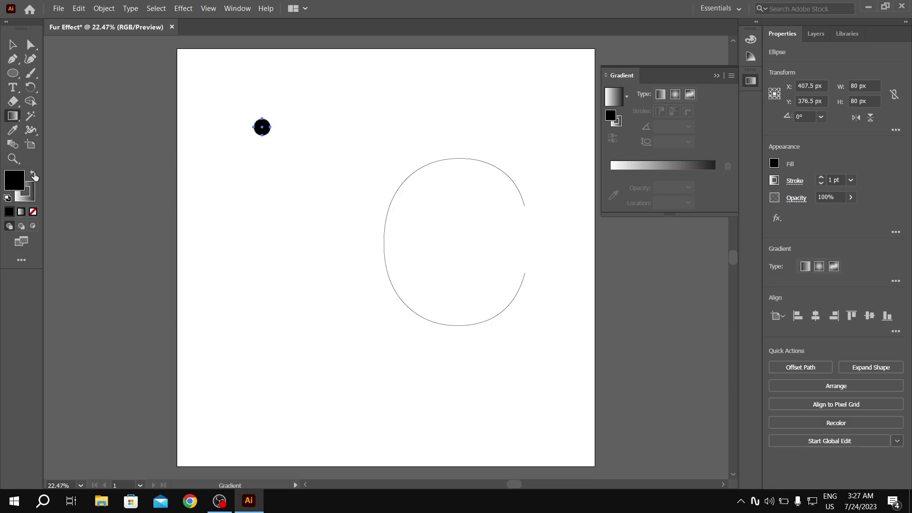
left_click(265, 132)
left_click(32, 211)
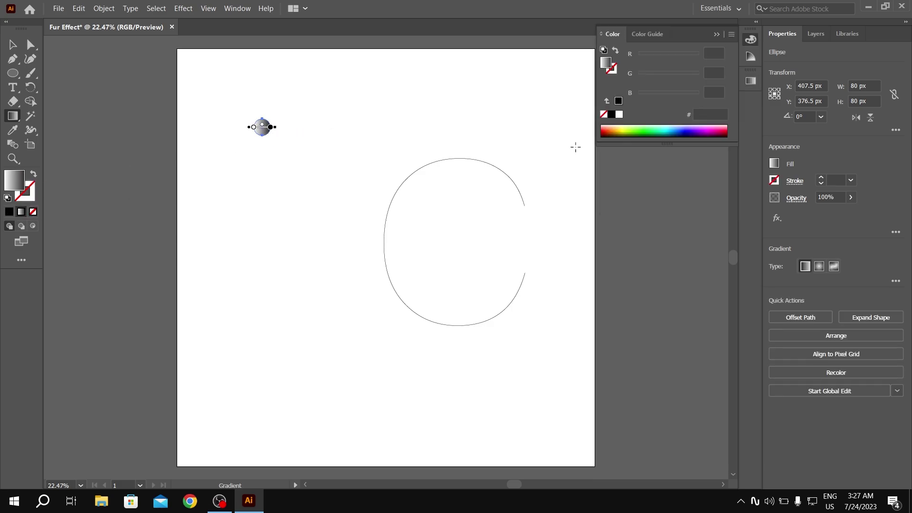
- Set the gradient stops to cyan on the left and dark blue on the right
left_click(750, 81)
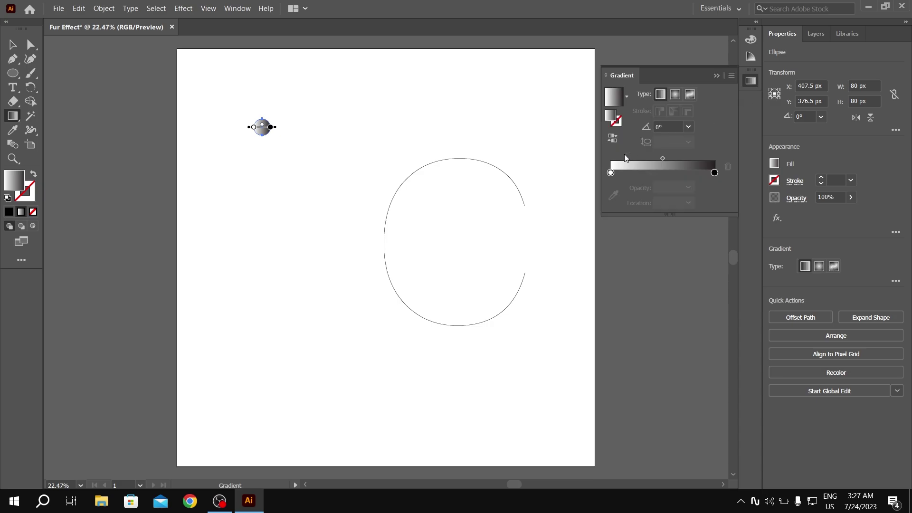
left_click(610, 173)
double_click(611, 172)
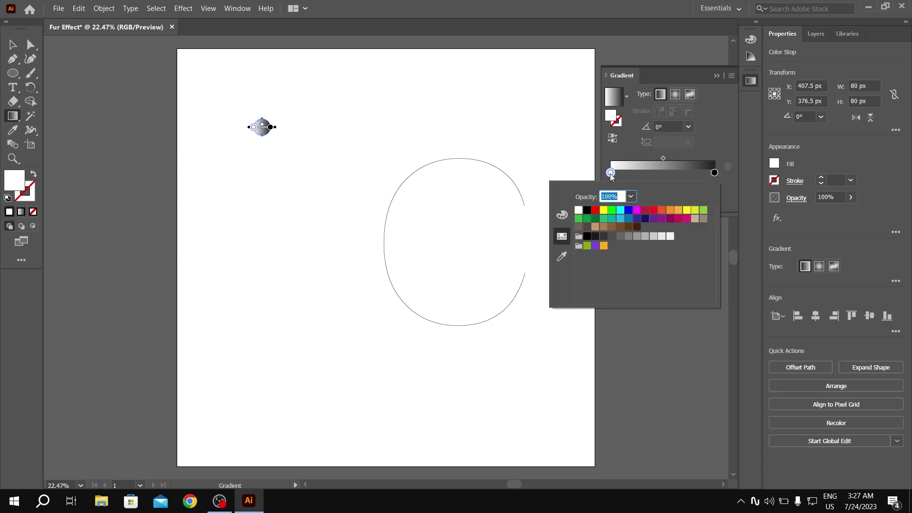
left_click(621, 210)
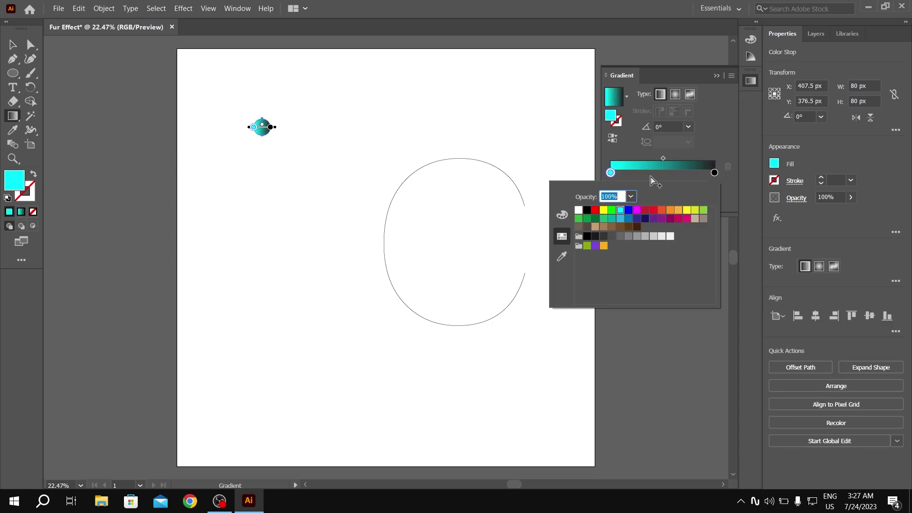
double_click(715, 172)
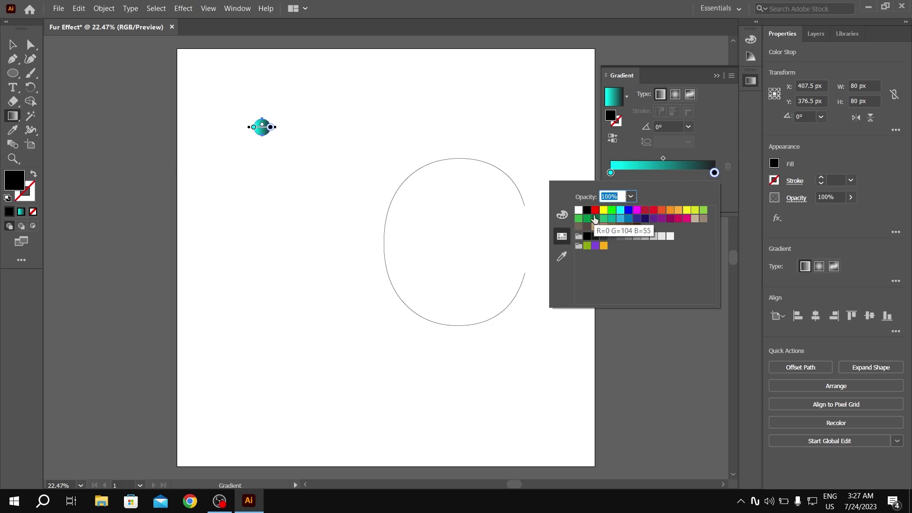
left_click(637, 220)
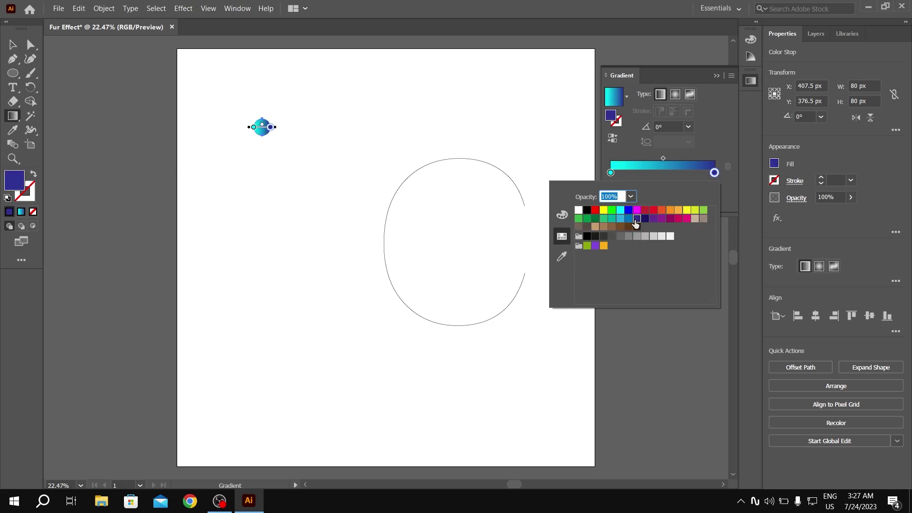
left_click(720, 75)
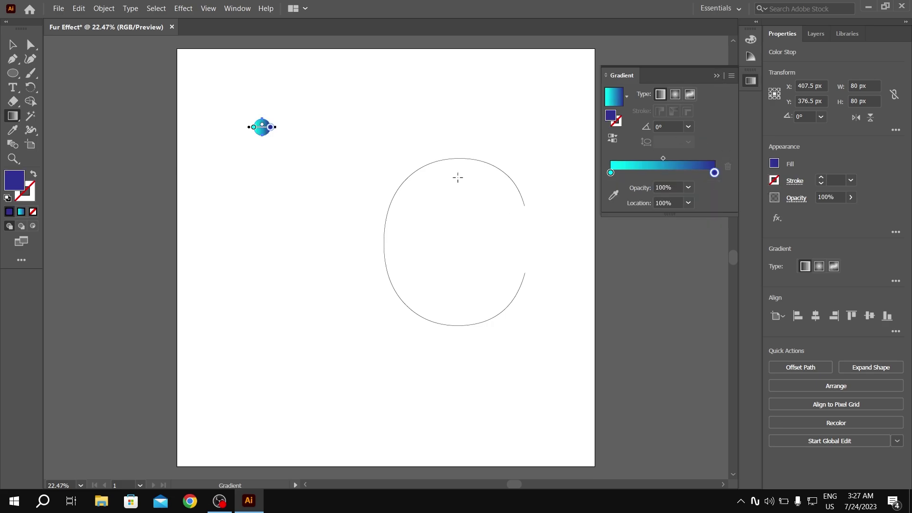
left_click(13, 44)
- Alt-drag a copy of the gradient circle straight down and select both circles
left_click(272, 67)
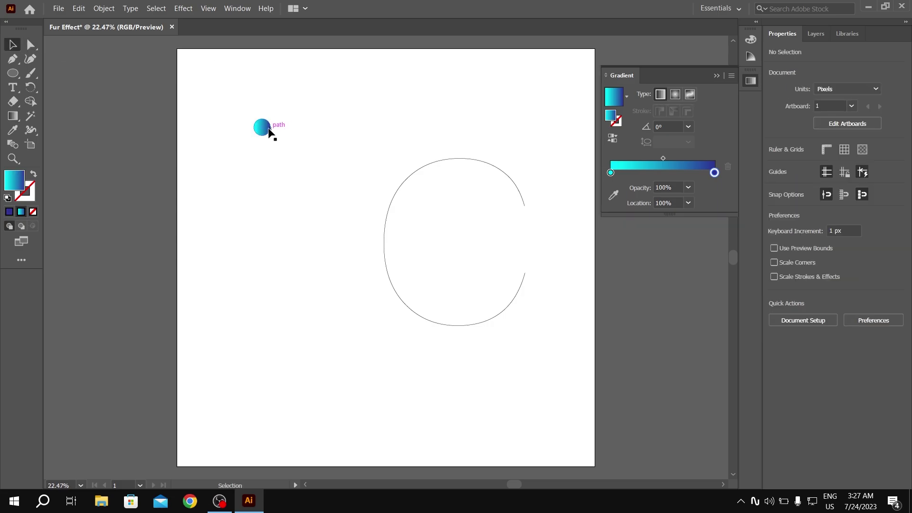
left_click(266, 134)
left_click_drag(265, 133, 265, 205)
left_click(336, 104)
left_click_drag(228, 104, 275, 241)
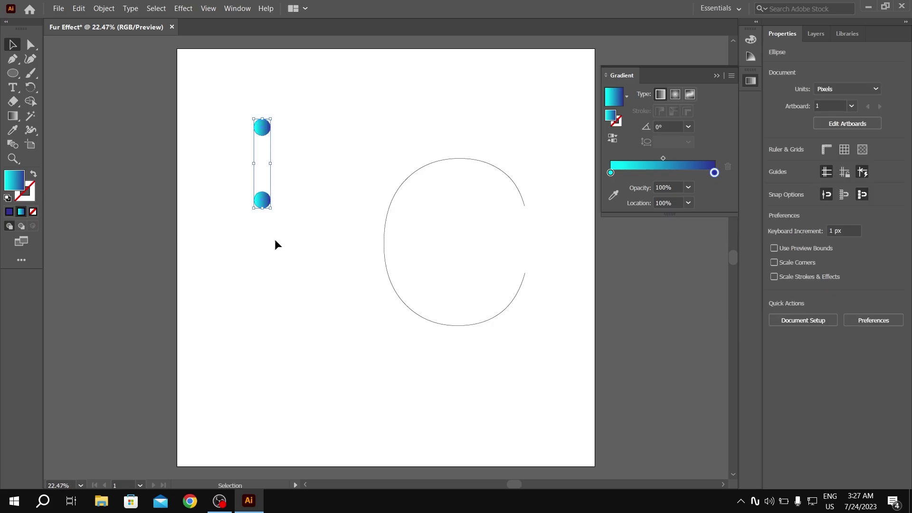
left_click(105, 8)
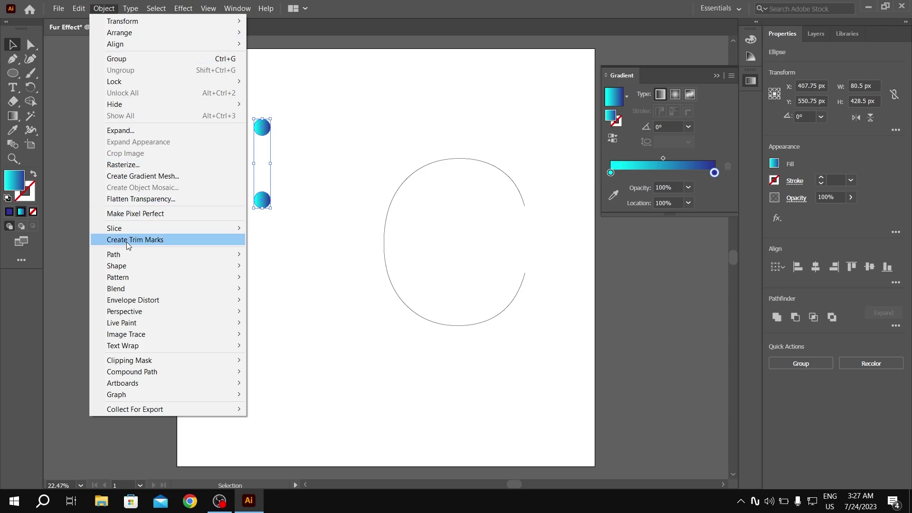
mouse_move(116, 289)
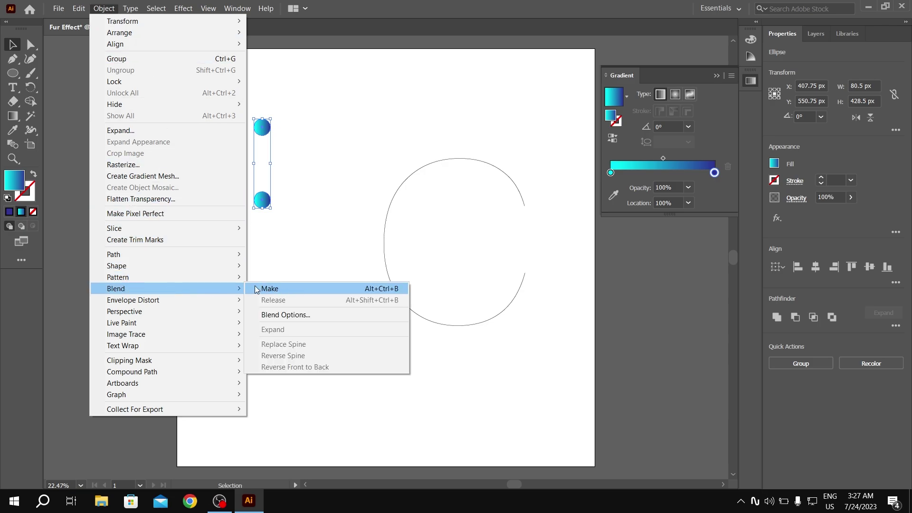
- Make a blend between the two gradient circles
left_click(288, 289)
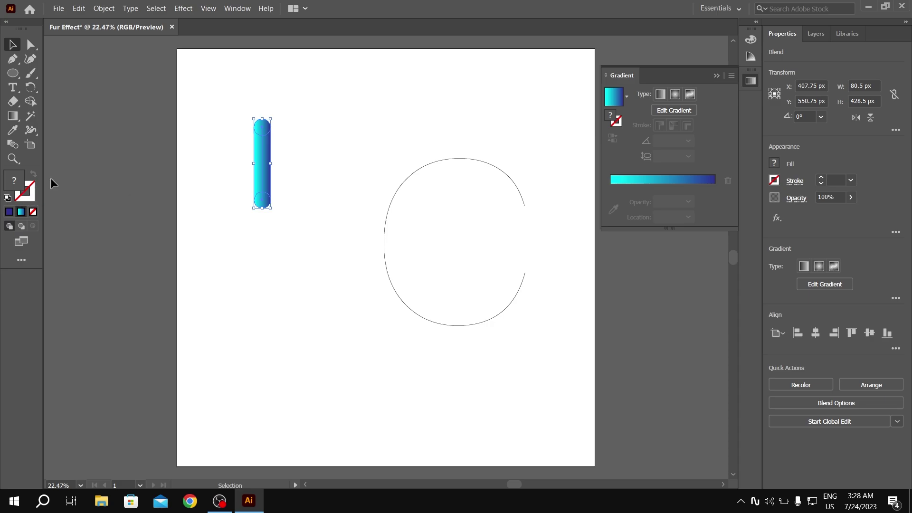
left_click(314, 112)
left_click(255, 158)
- Set the blend spacing to a Specified Distance of 1 px
left_click(13, 144)
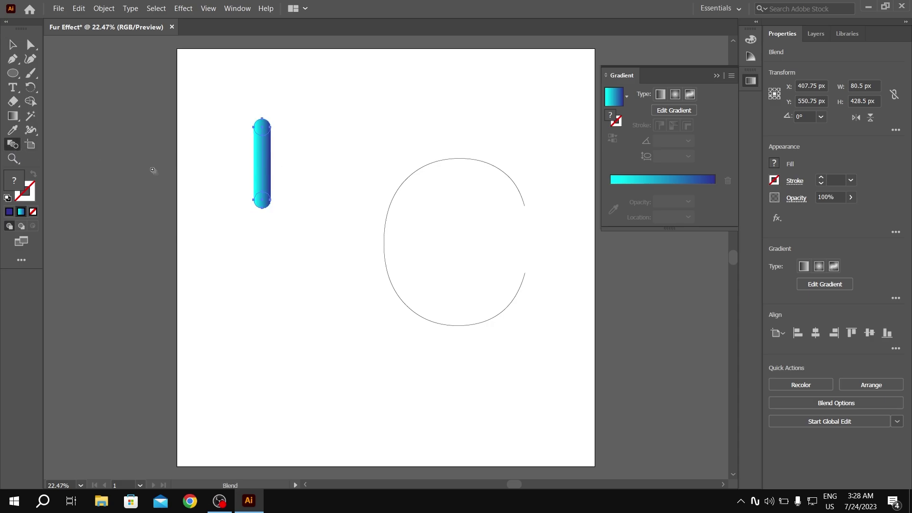
double_click(14, 147)
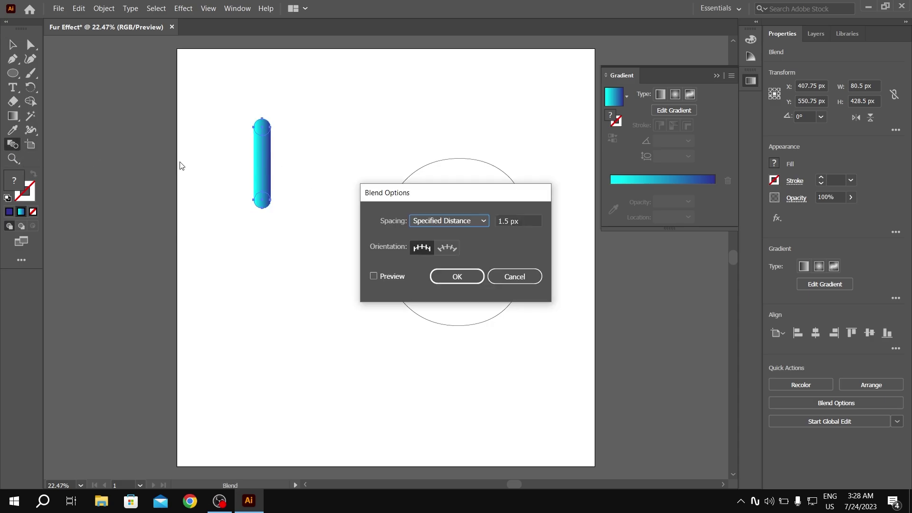
left_click(529, 221)
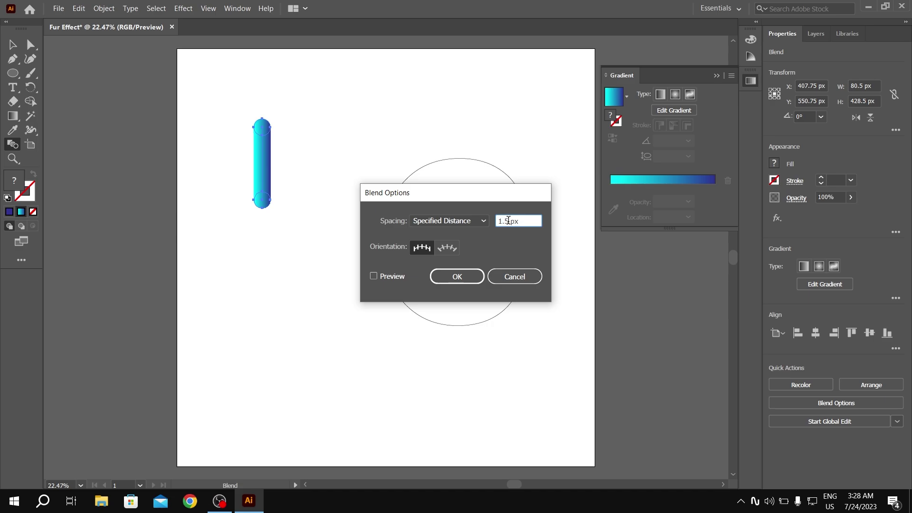
double_click(508, 221)
type("4")
left_click(374, 276)
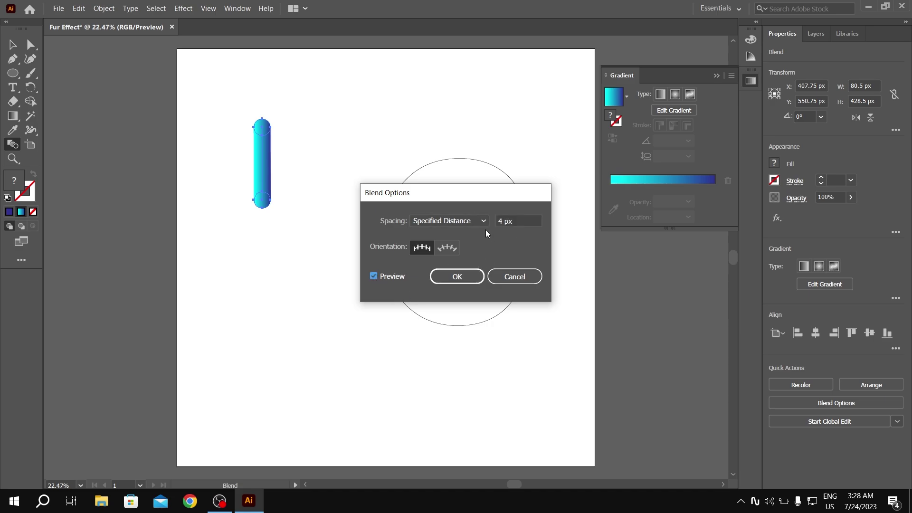
left_click(502, 222)
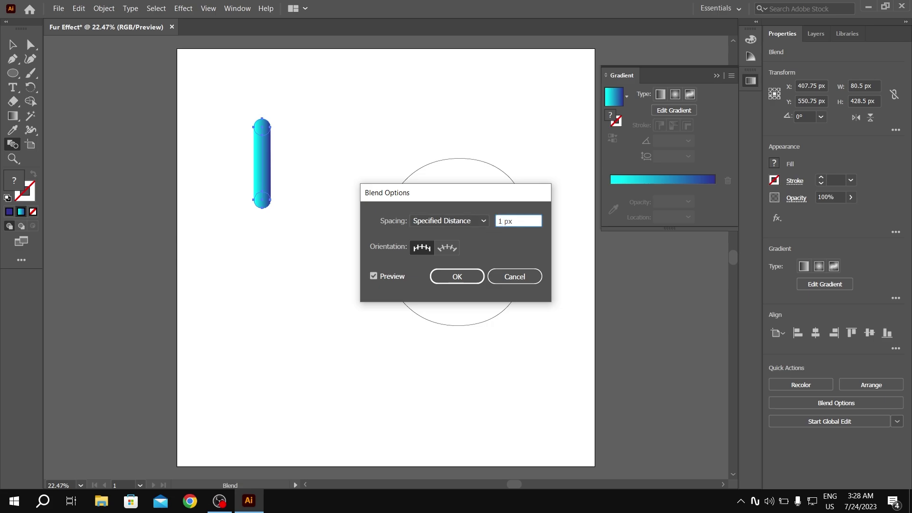
left_click(461, 275)
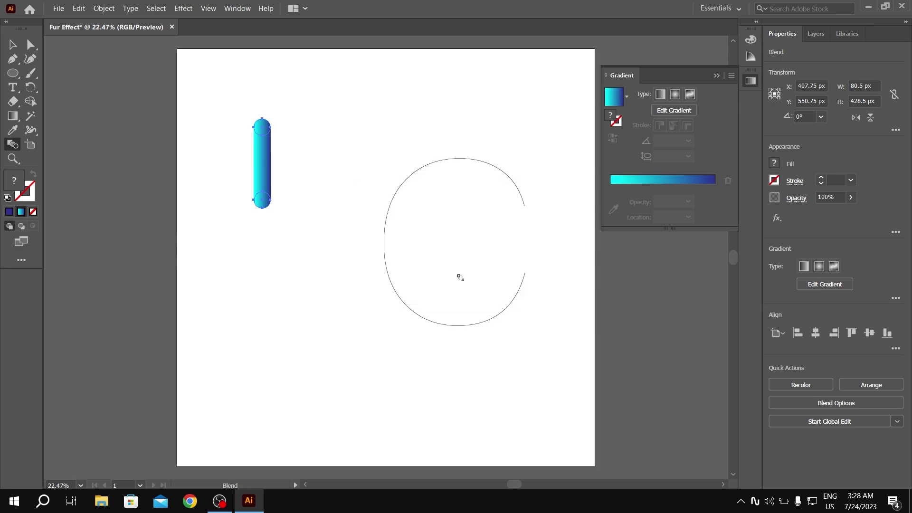
- Move the blended bar slightly lower on the artboard
key("v")
left_click(252, 166)
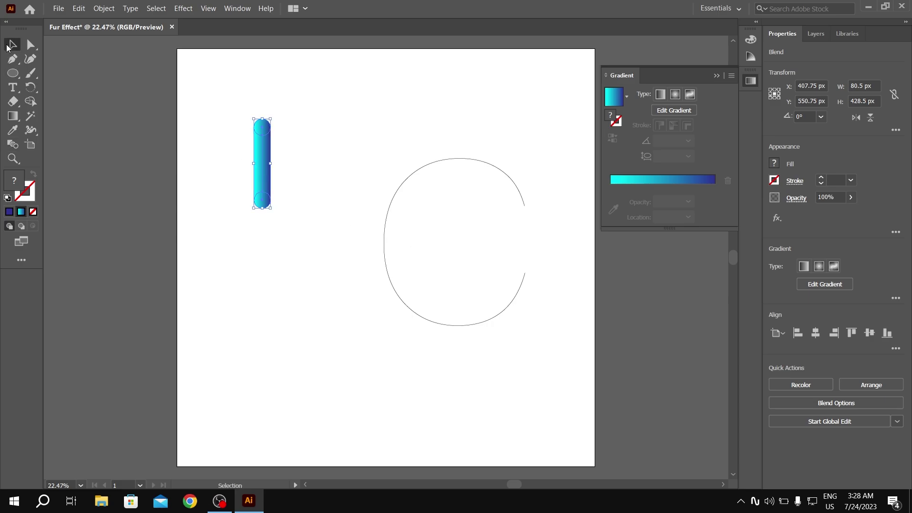
left_click(266, 167)
left_click_drag(258, 178, 259, 201)
left_click(324, 173)
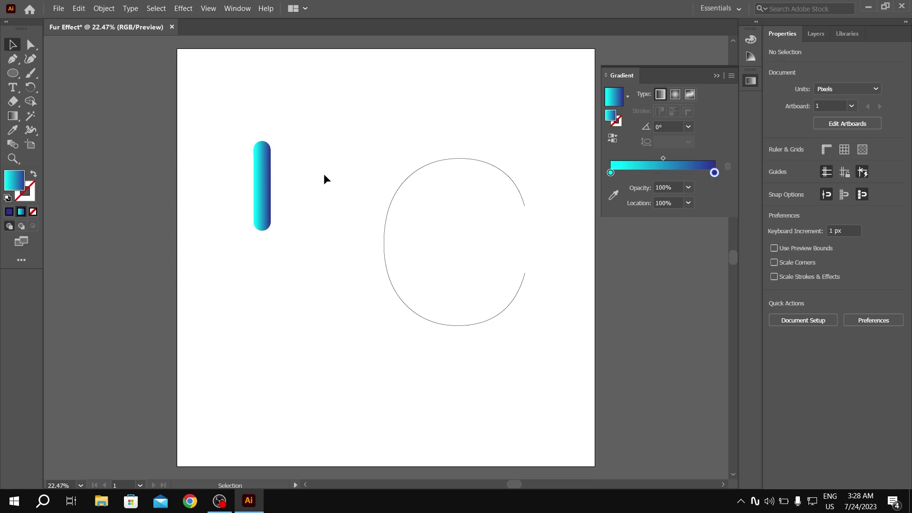
left_click_drag(299, 145, 248, 247)
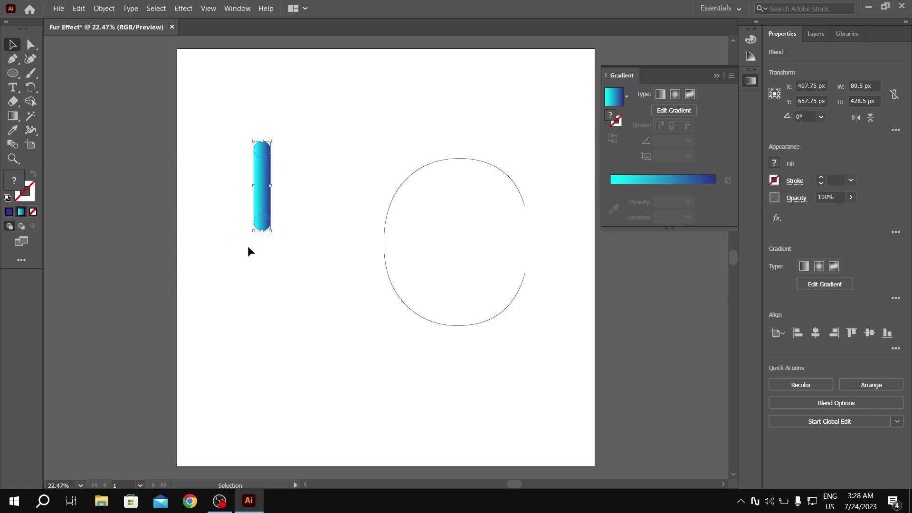
- Replace the blend's spine with the C outline and position the gradient C
left_click_drag(238, 98, 536, 403)
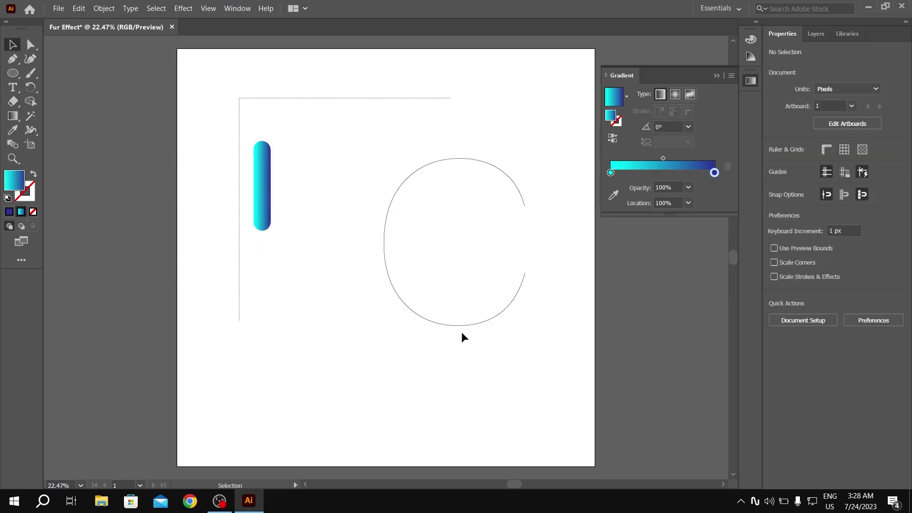
left_click(84, 9)
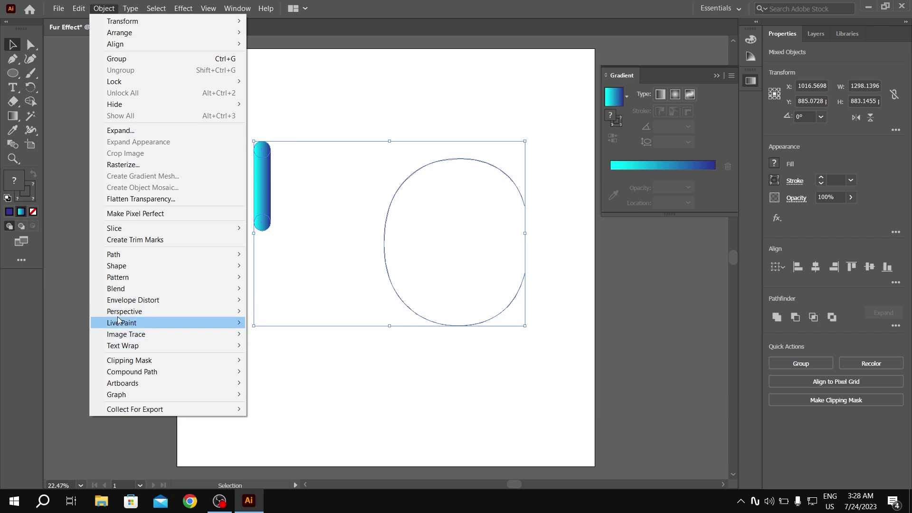
mouse_move(116, 289)
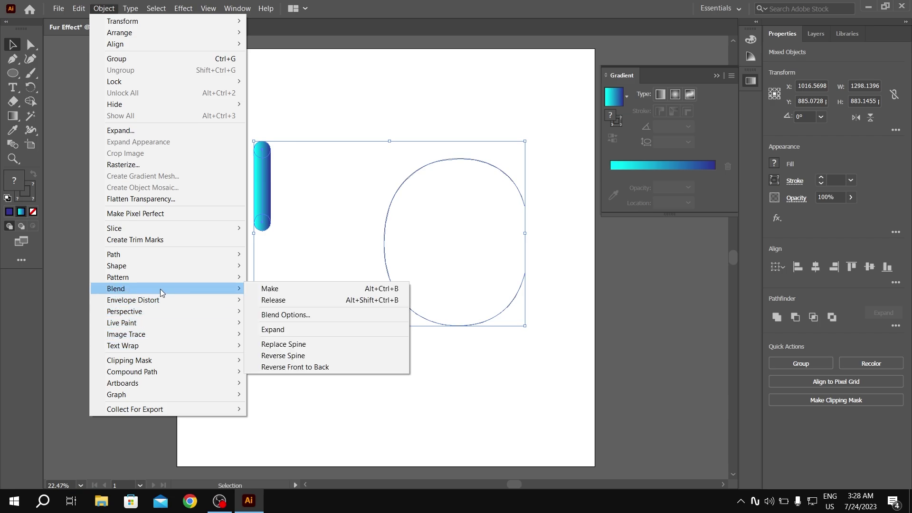
left_click(296, 347)
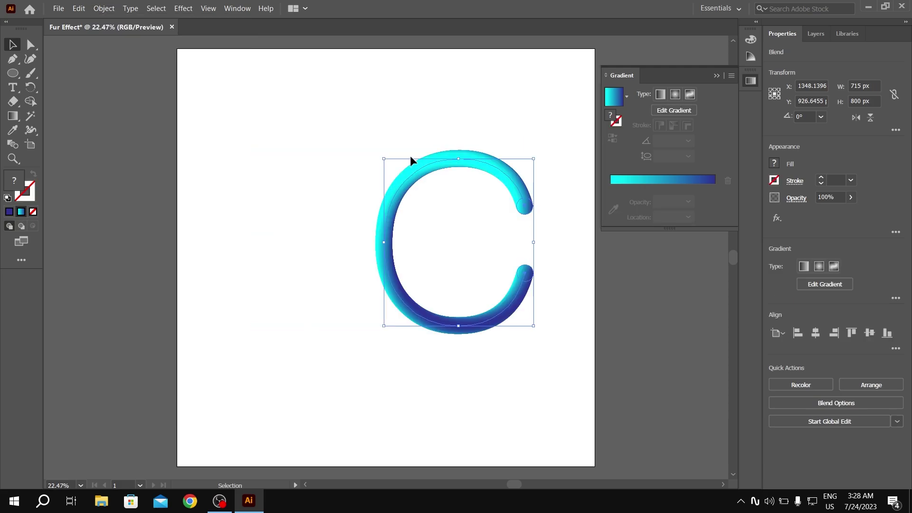
left_click_drag(423, 181, 309, 172)
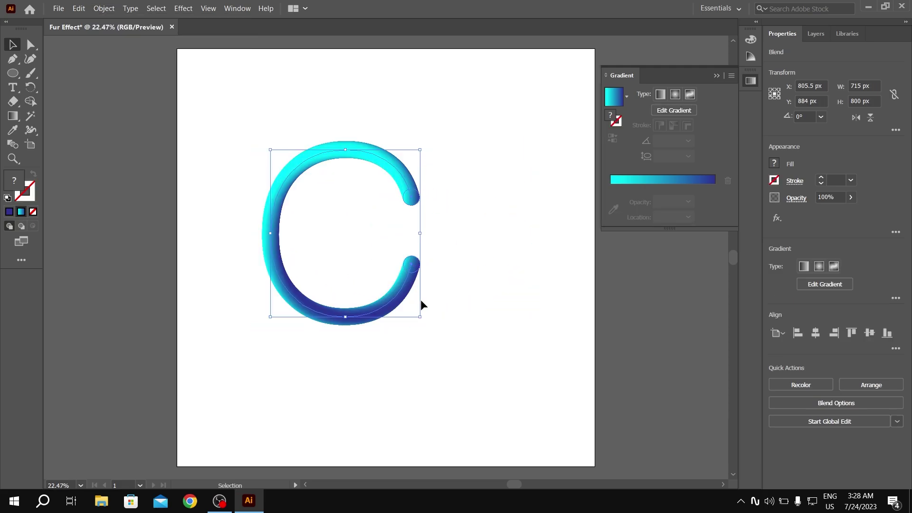
left_click_drag(387, 304, 400, 298)
- Apply a Roughen effect to the C blend, raising its size and detail
left_click(503, 263)
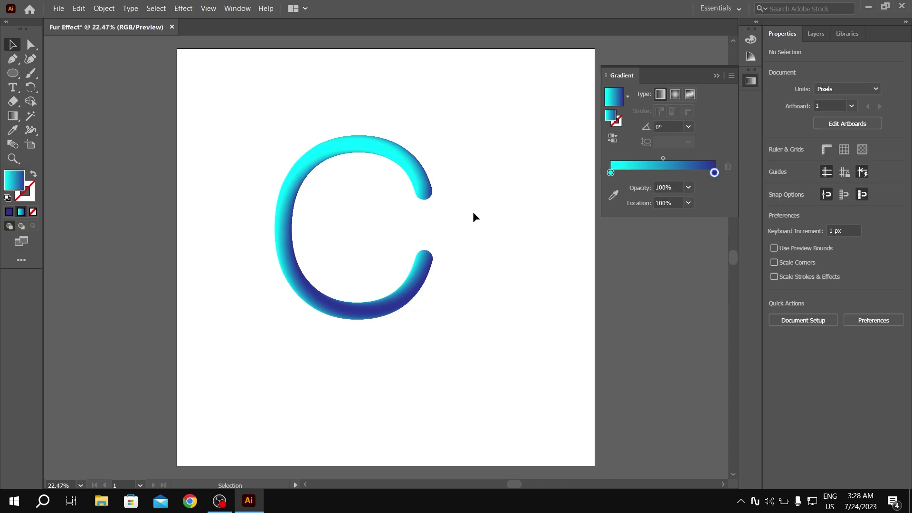
left_click(339, 314)
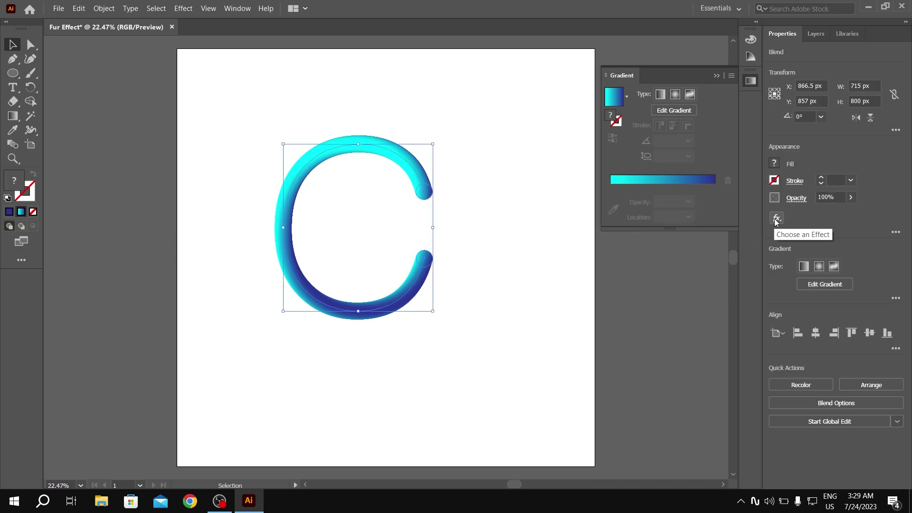
left_click(777, 218)
mouse_move(817, 277)
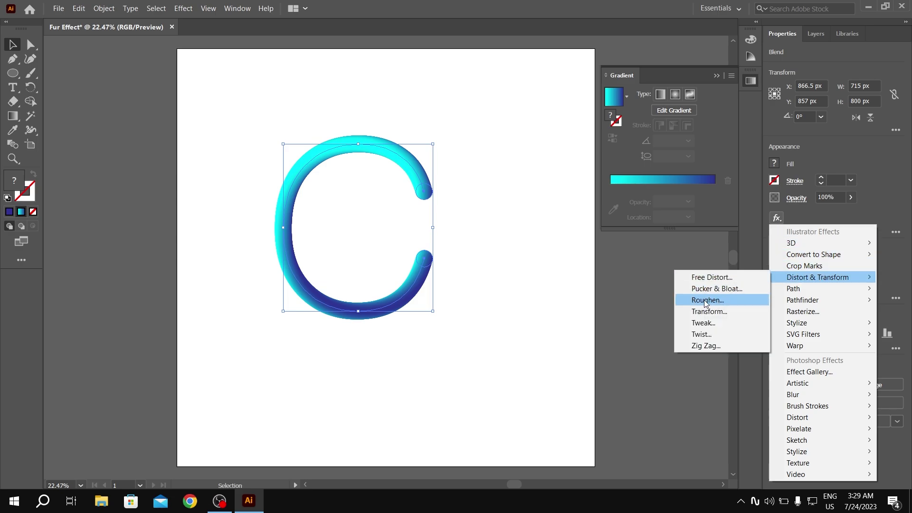
left_click(705, 300)
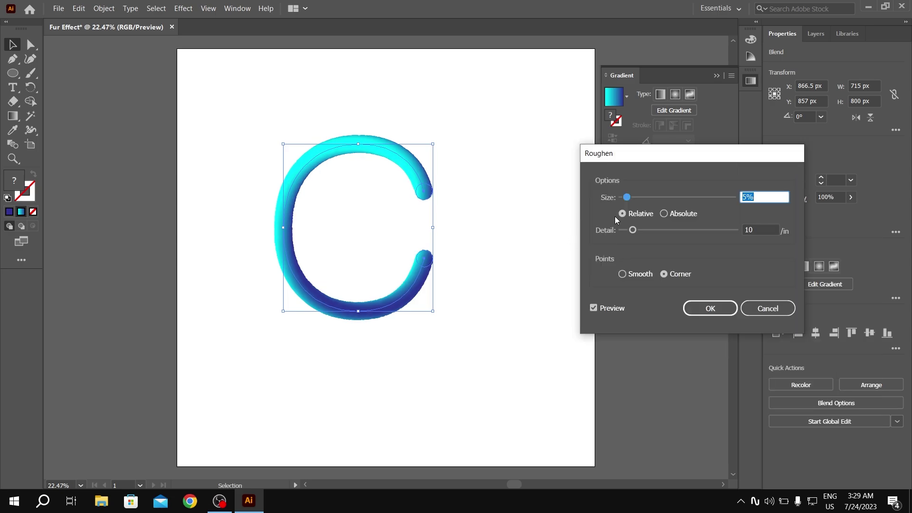
left_click_drag(632, 199, 684, 198)
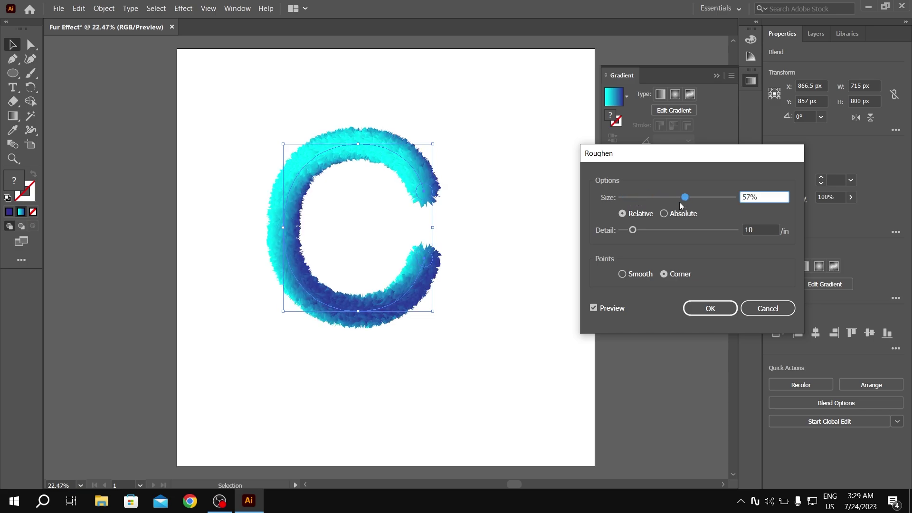
left_click_drag(632, 230, 687, 234)
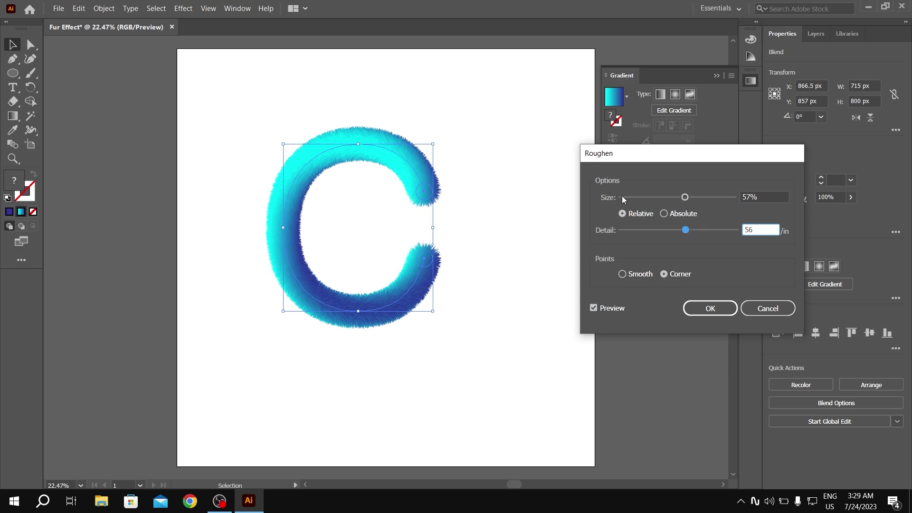
left_click_drag(672, 159, 641, 150)
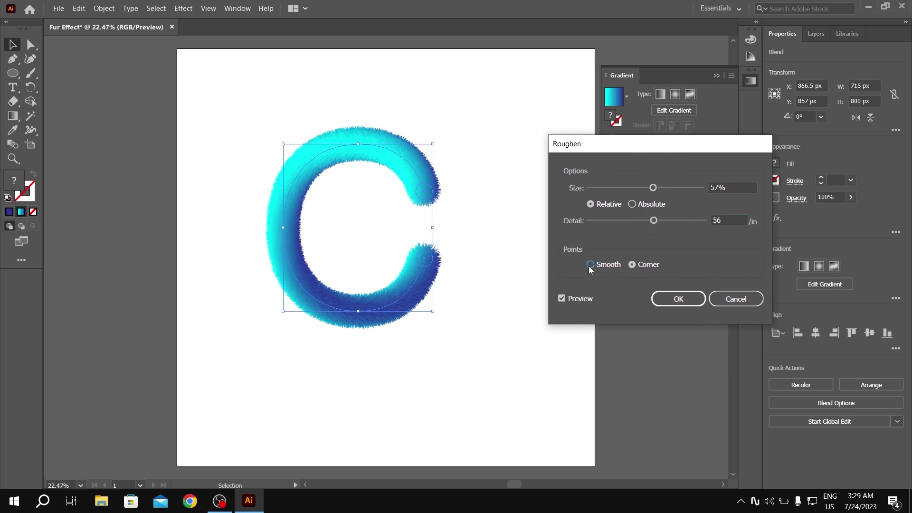
- Finalize Roughen at 100% size, 88/in detail, smooth points, then move the C toward centre
left_click(591, 265)
left_click_drag(657, 222, 653, 228)
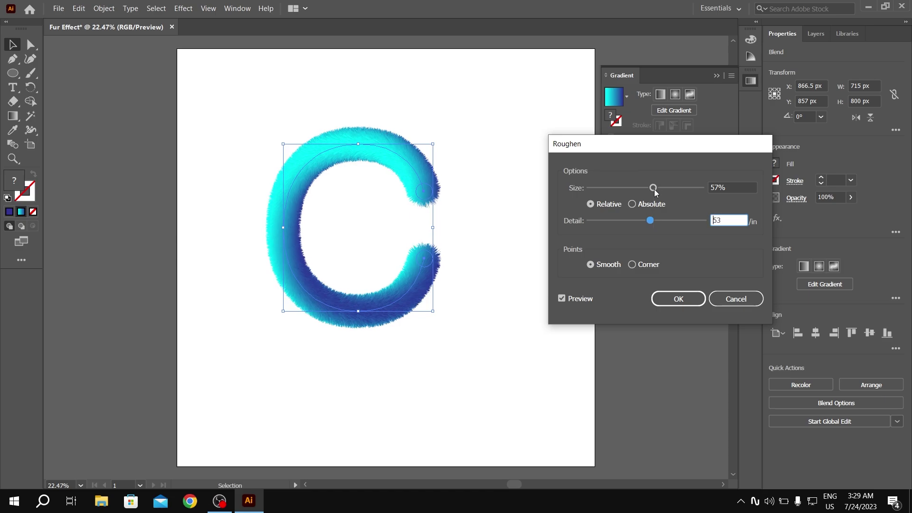
left_click_drag(653, 188, 707, 190)
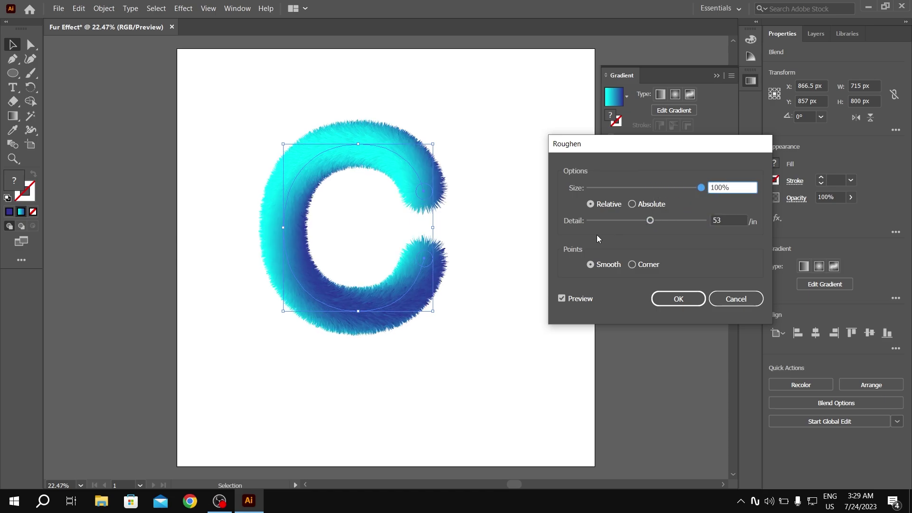
left_click_drag(652, 225, 693, 224)
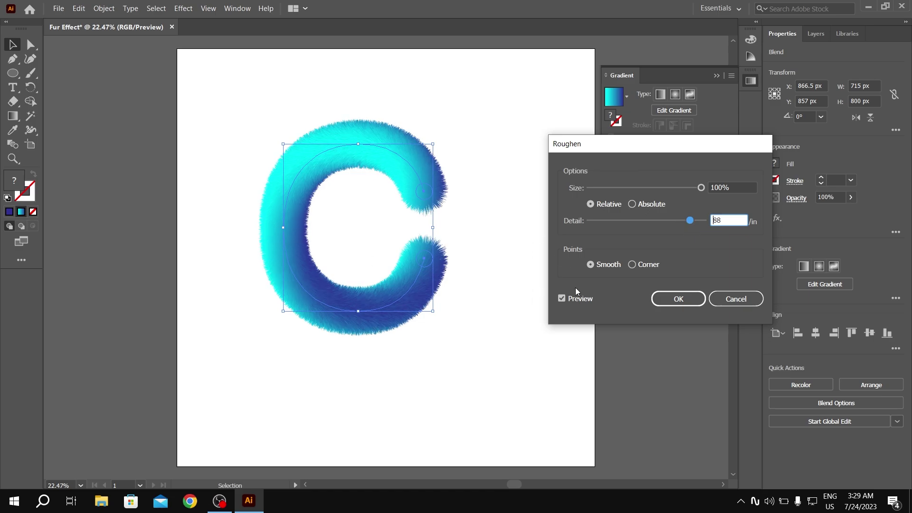
left_click(671, 300)
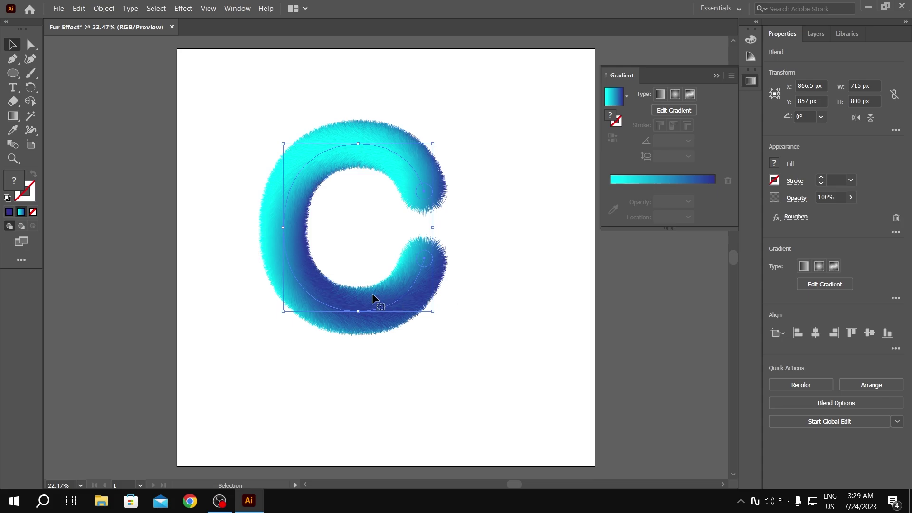
left_click_drag(384, 298, 414, 314)
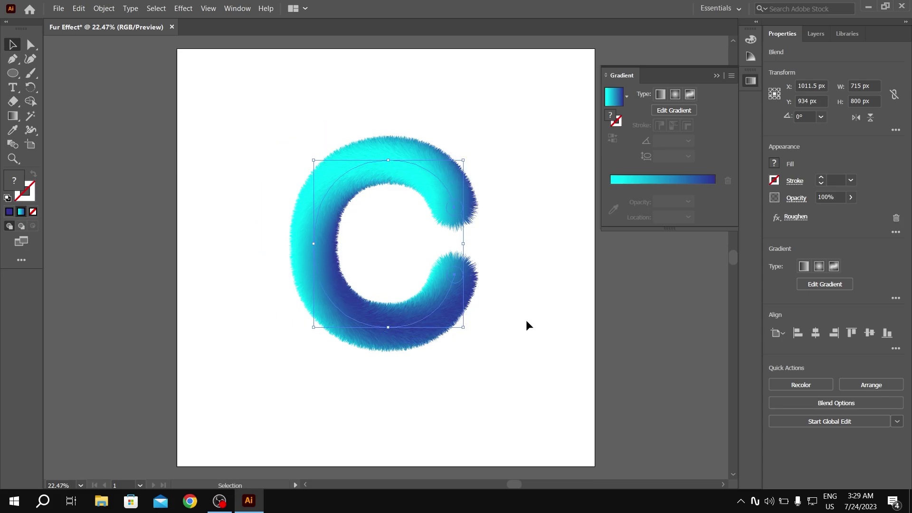
- Draw a 2000 × 2000 px rectangle covering the whole artboard
left_click(207, 76)
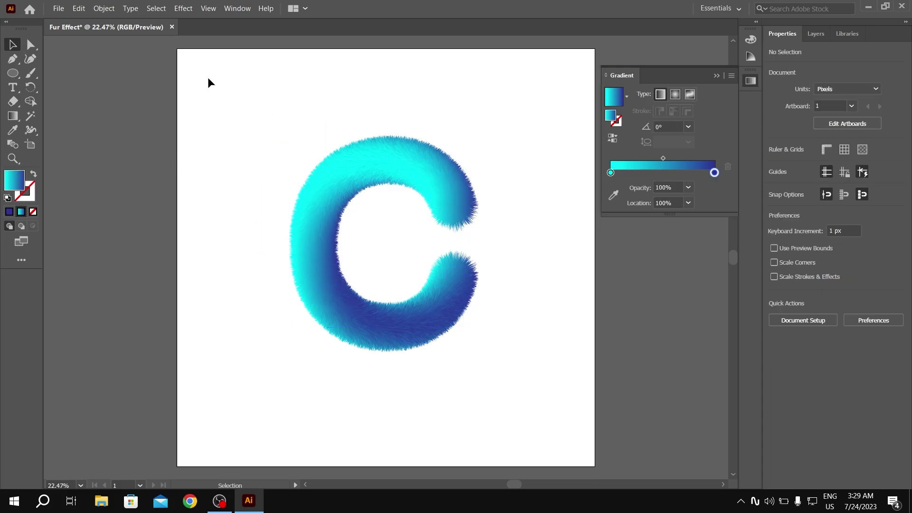
left_click_drag(498, 136, 228, 387)
left_click(510, 251)
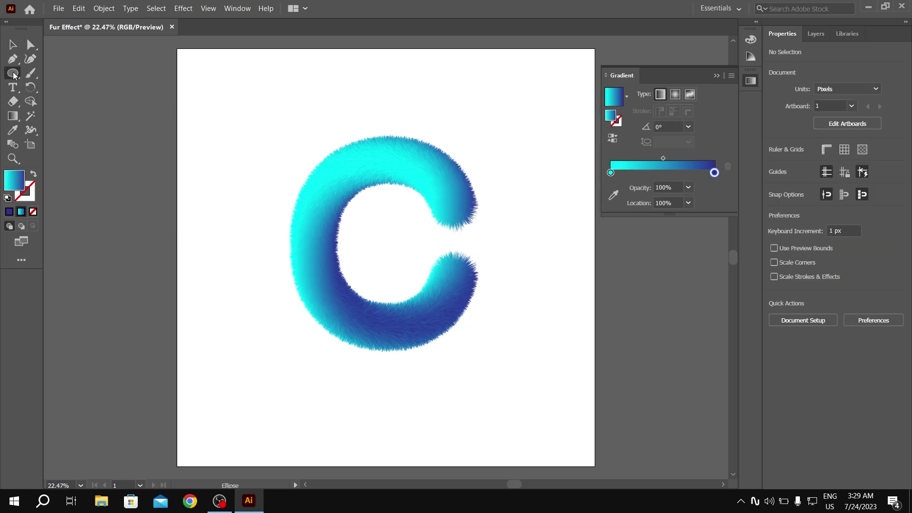
left_click_drag(13, 76, 45, 72)
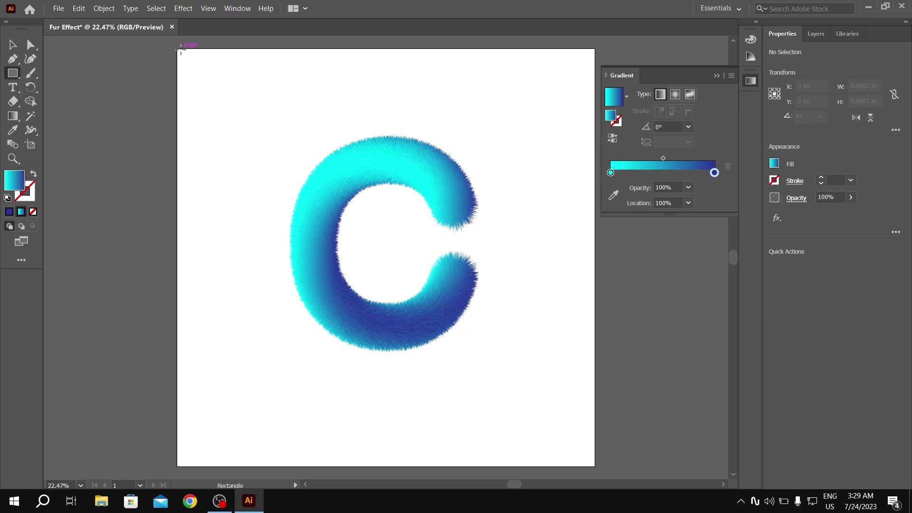
left_click_drag(176, 49, 594, 467)
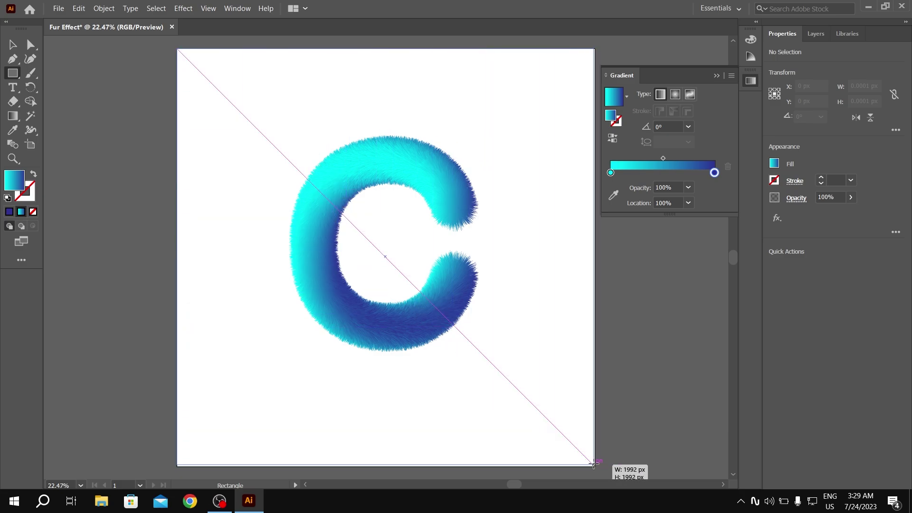
left_click_drag(594, 466, 595, 468)
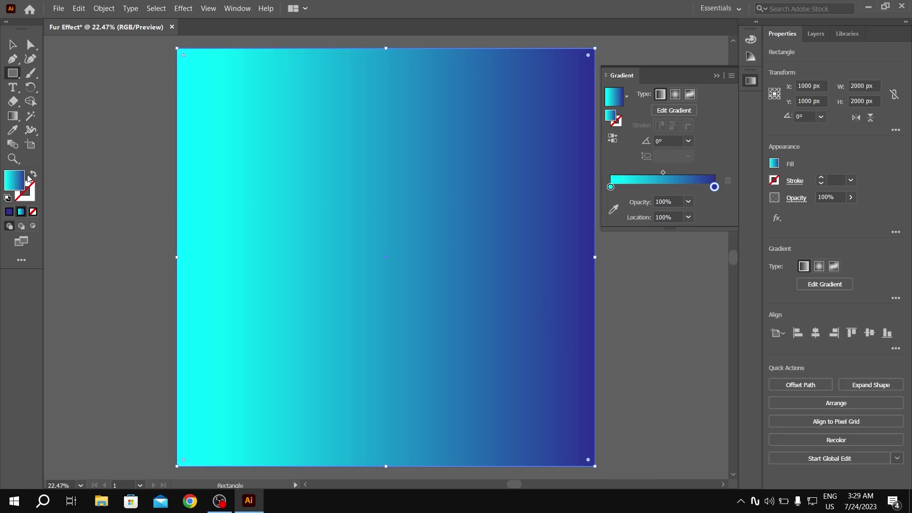
- Fill the rectangle with solid white (FFFFFF)
double_click(15, 185)
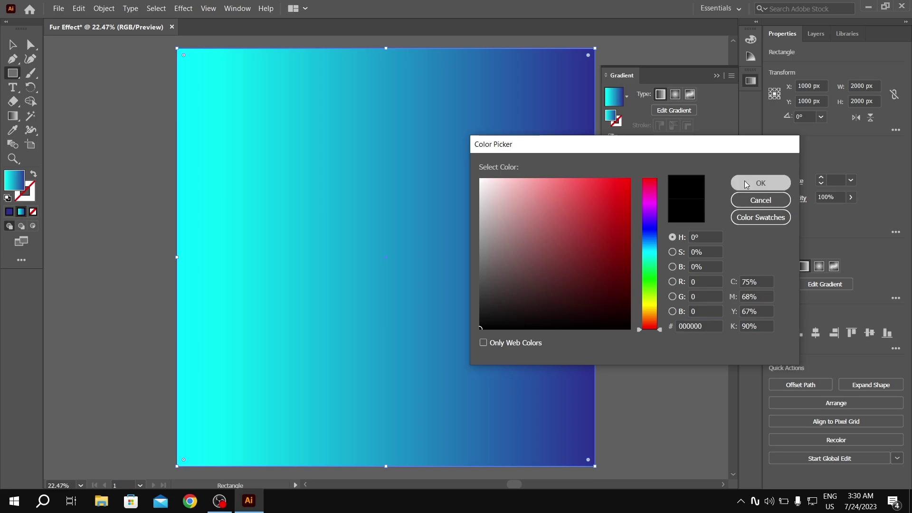
left_click(760, 183)
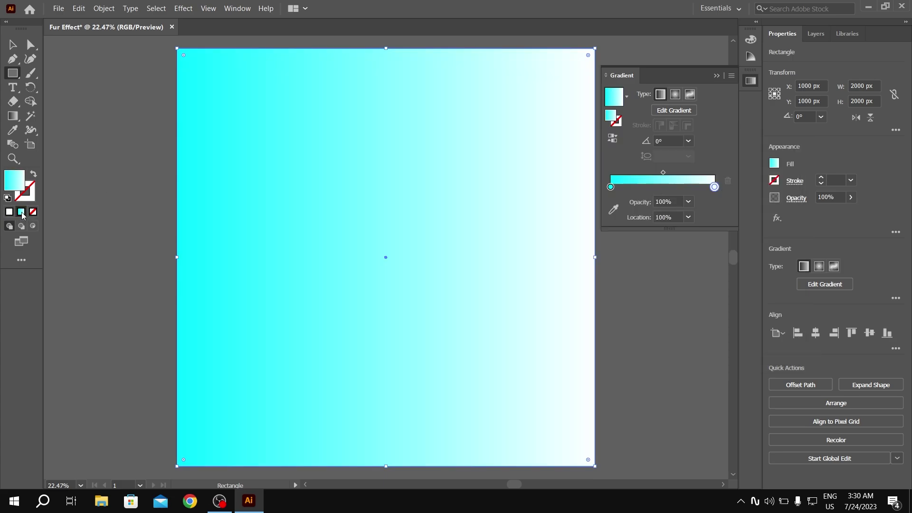
left_click(9, 212)
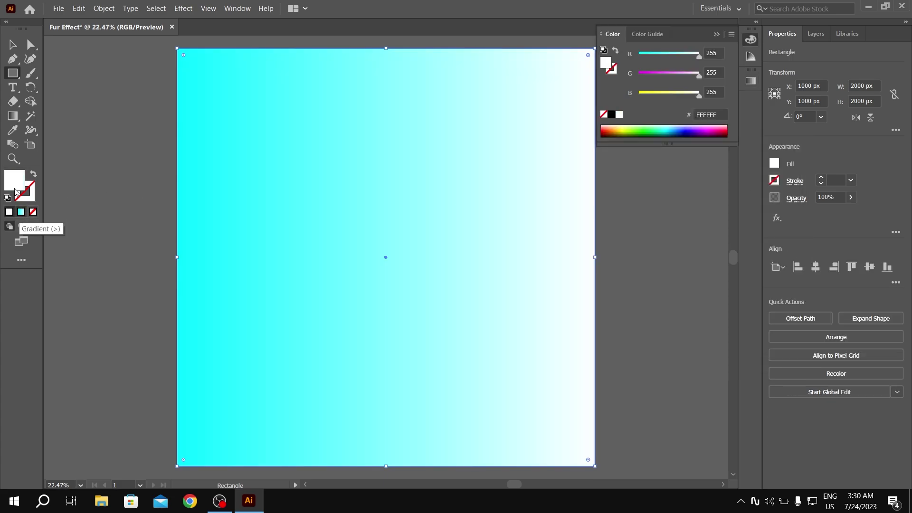
double_click(15, 185)
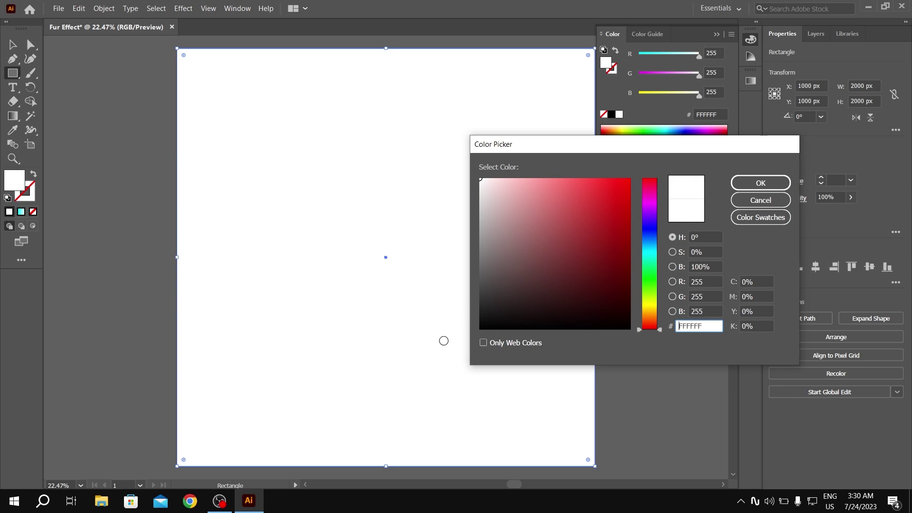
left_click(478, 334)
left_click(761, 182)
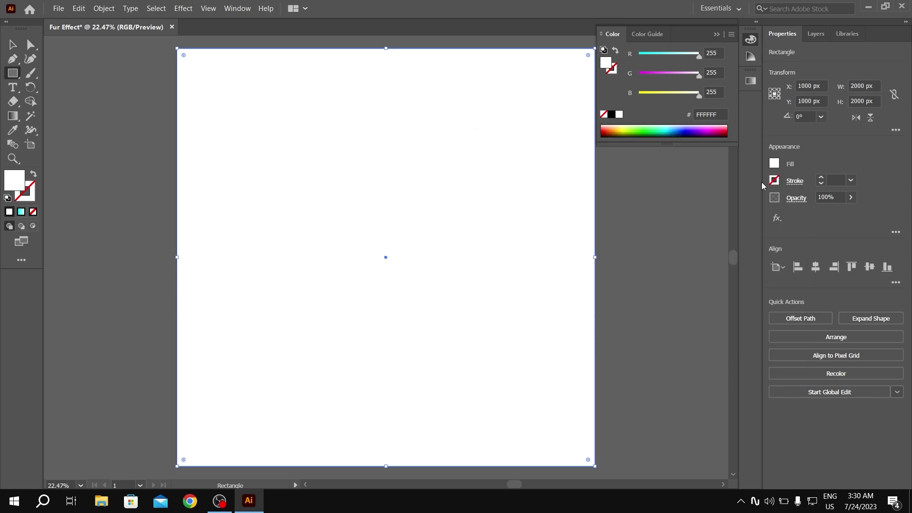
- Move the black artboard rectangle below the Blend layer, then deselect it and close the colour settings
left_click(815, 33)
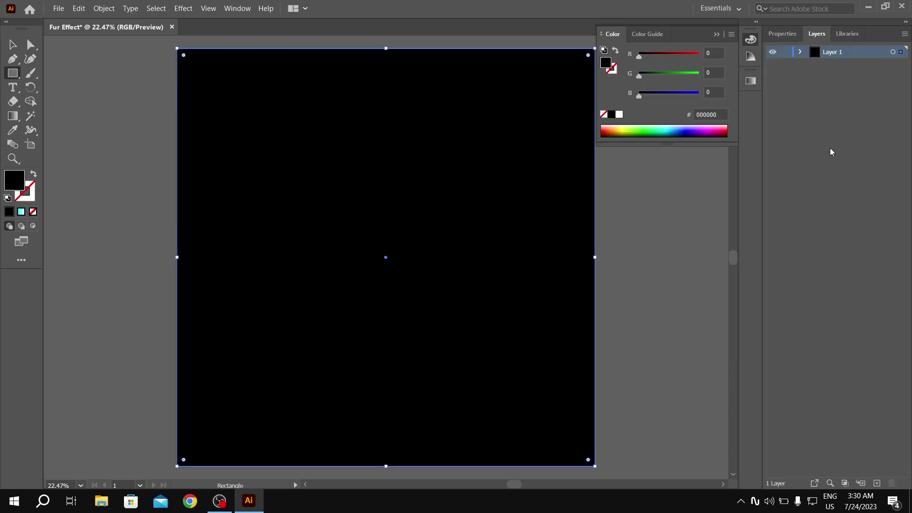
left_click(802, 52)
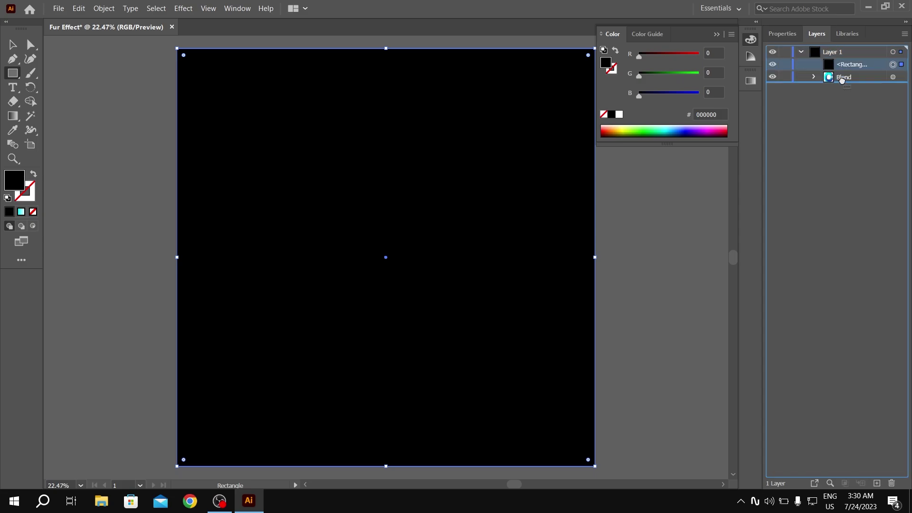
left_click_drag(841, 64, 845, 83)
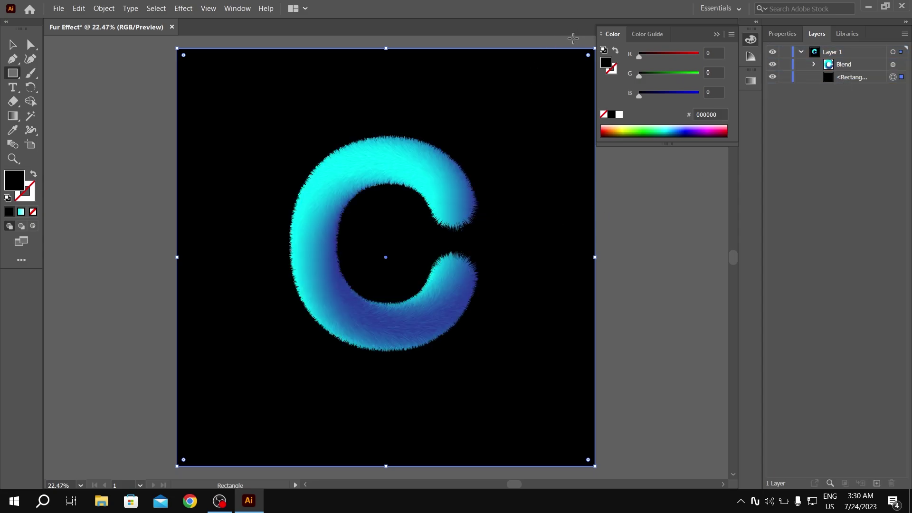
left_click(13, 45)
left_click(145, 66)
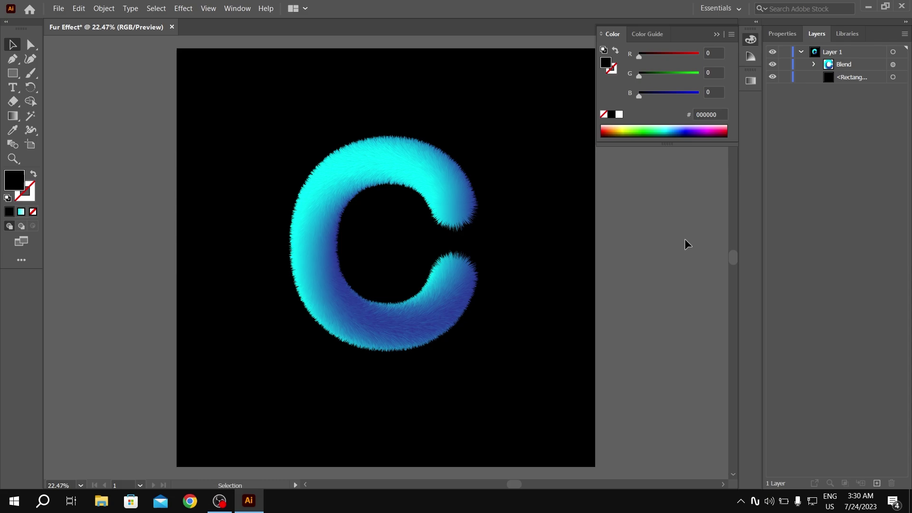
left_click(717, 34)
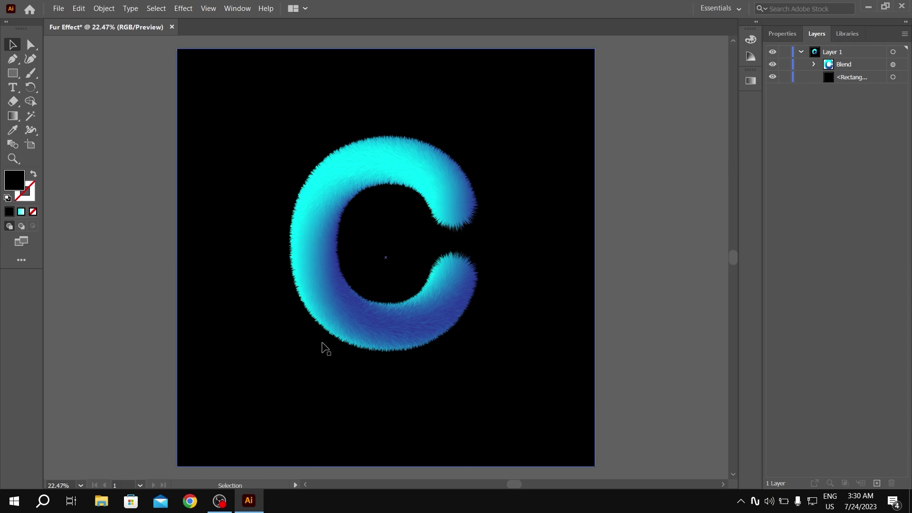